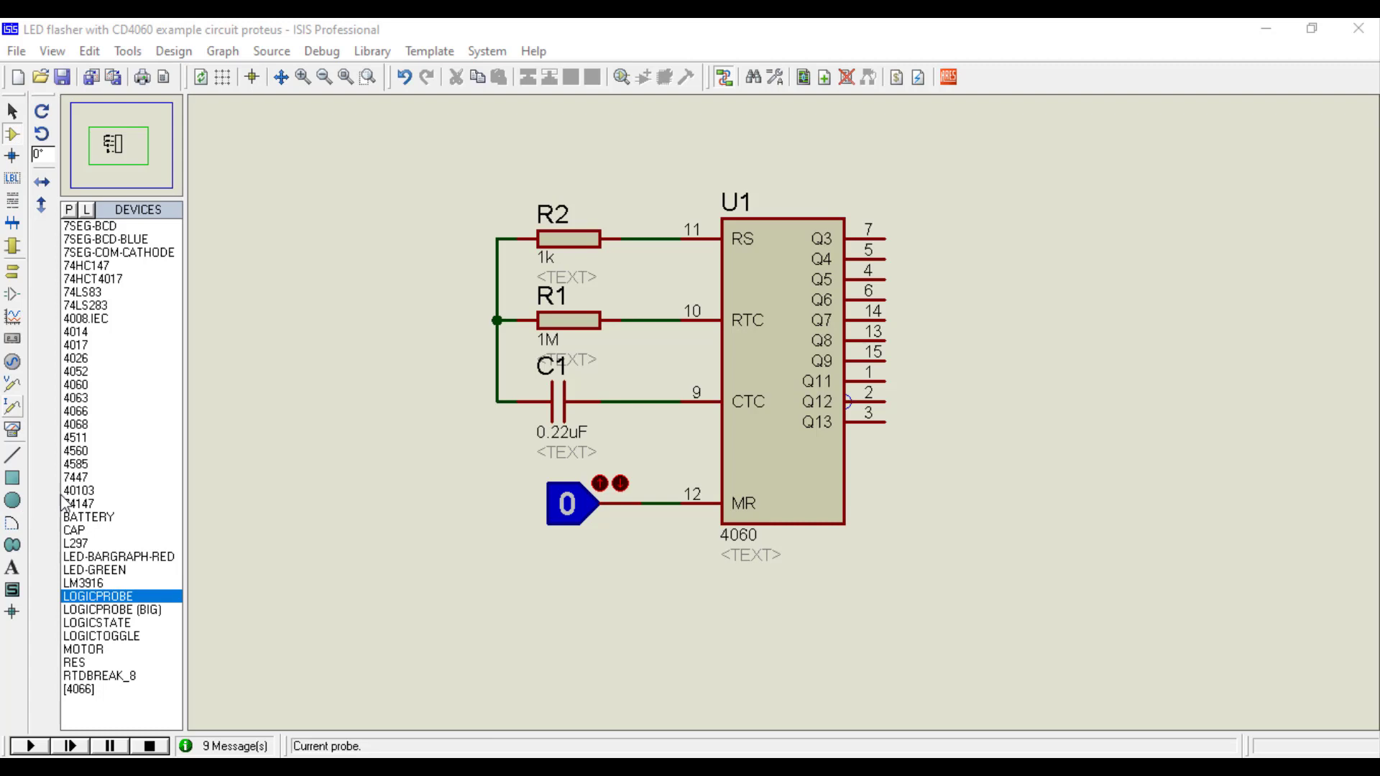
Place a column of LOGICPROBE components right of U1, one beside each output from Q3 to Q13
left_click(126, 596)
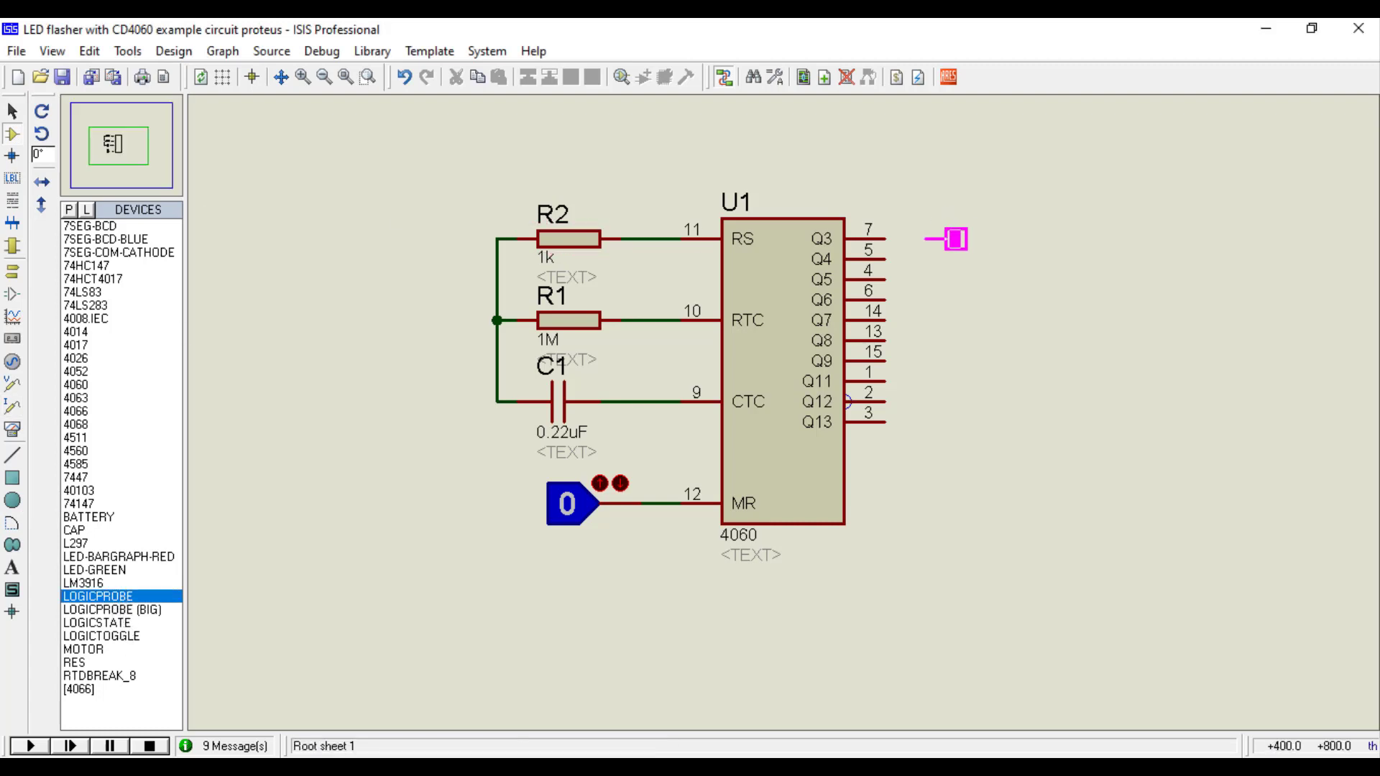
left_click(931, 222)
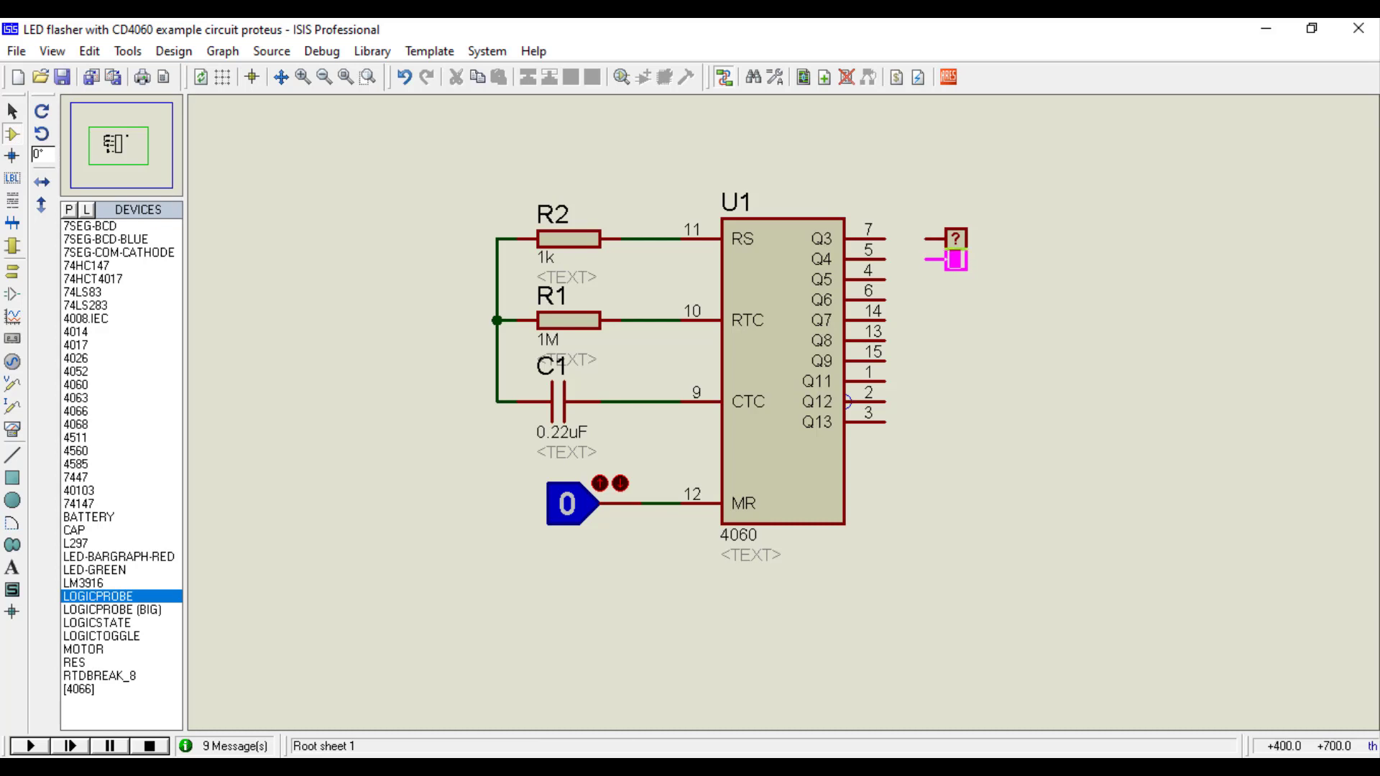
left_click(942, 258)
left_click(941, 280)
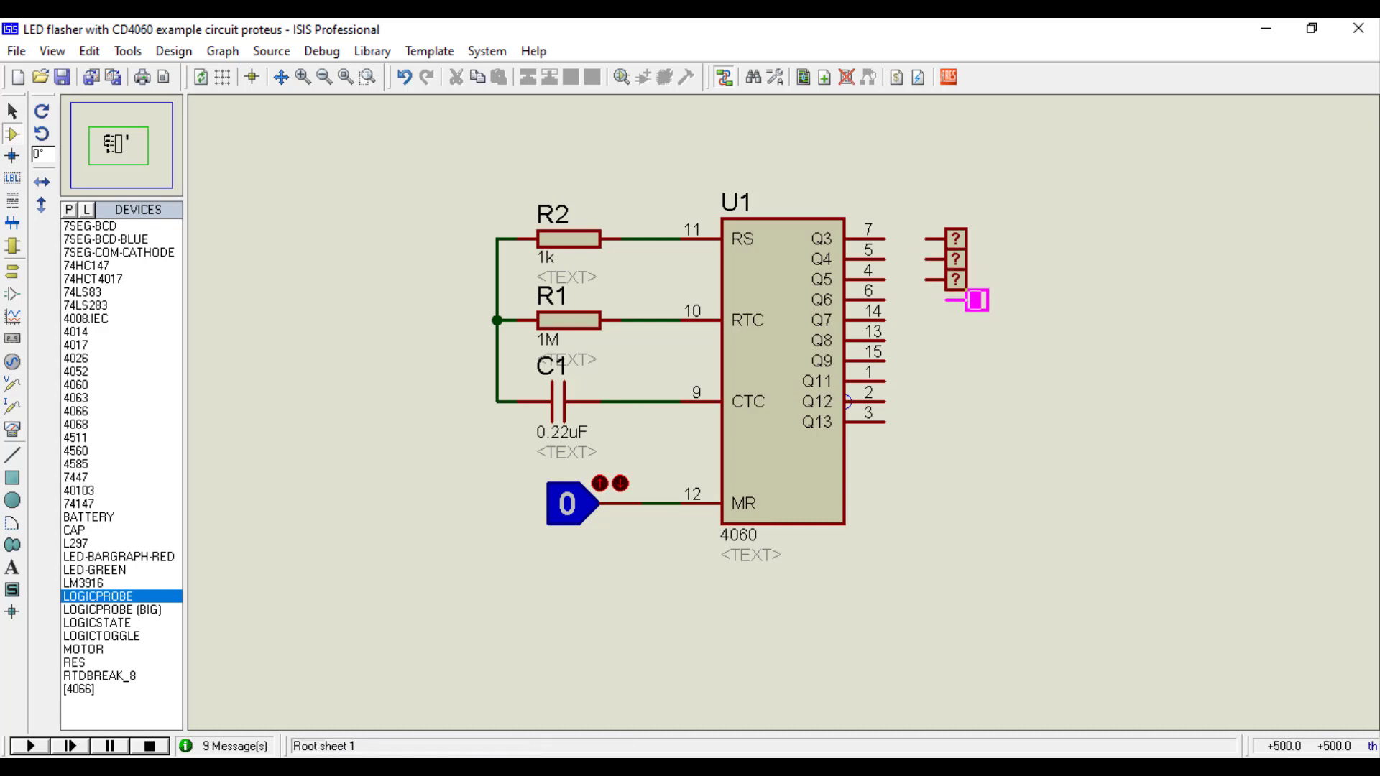
left_click(935, 299)
left_click(935, 320)
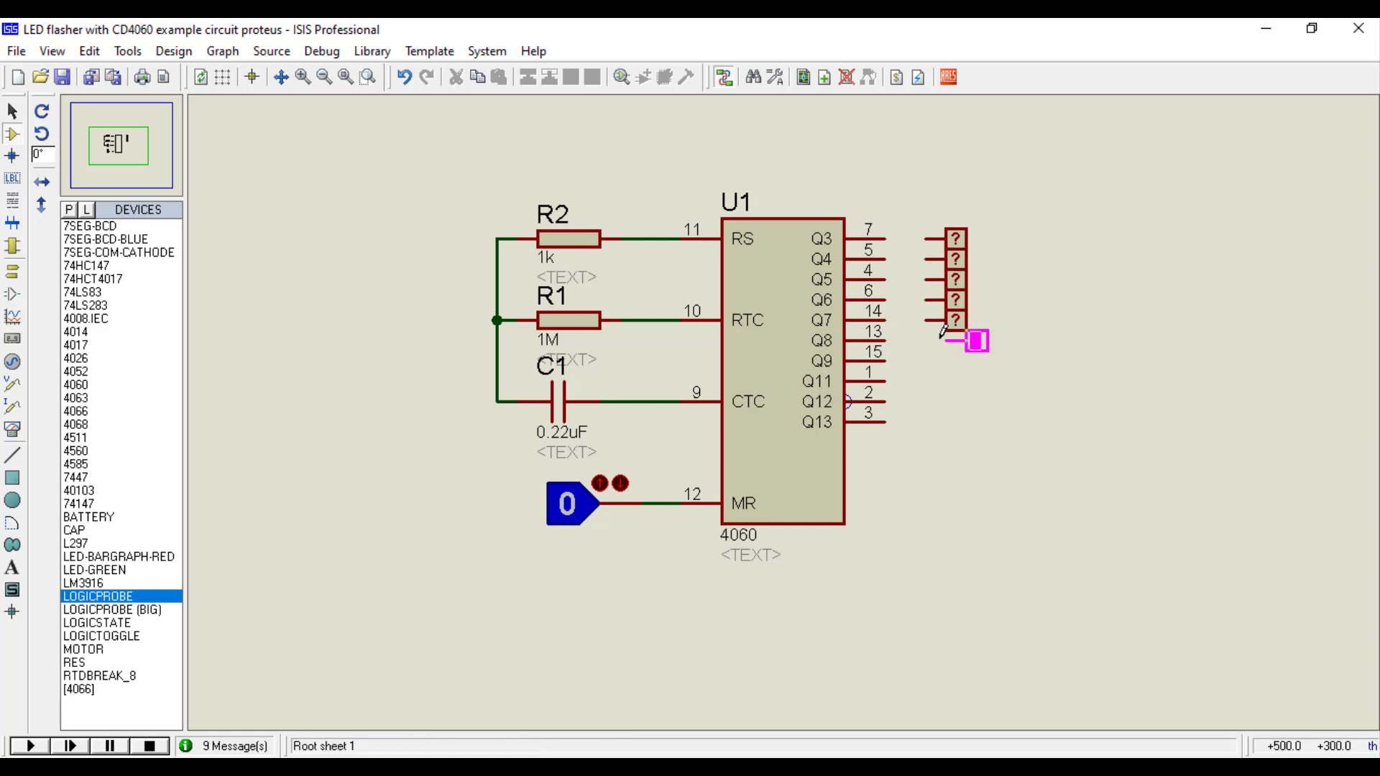
left_click(935, 341)
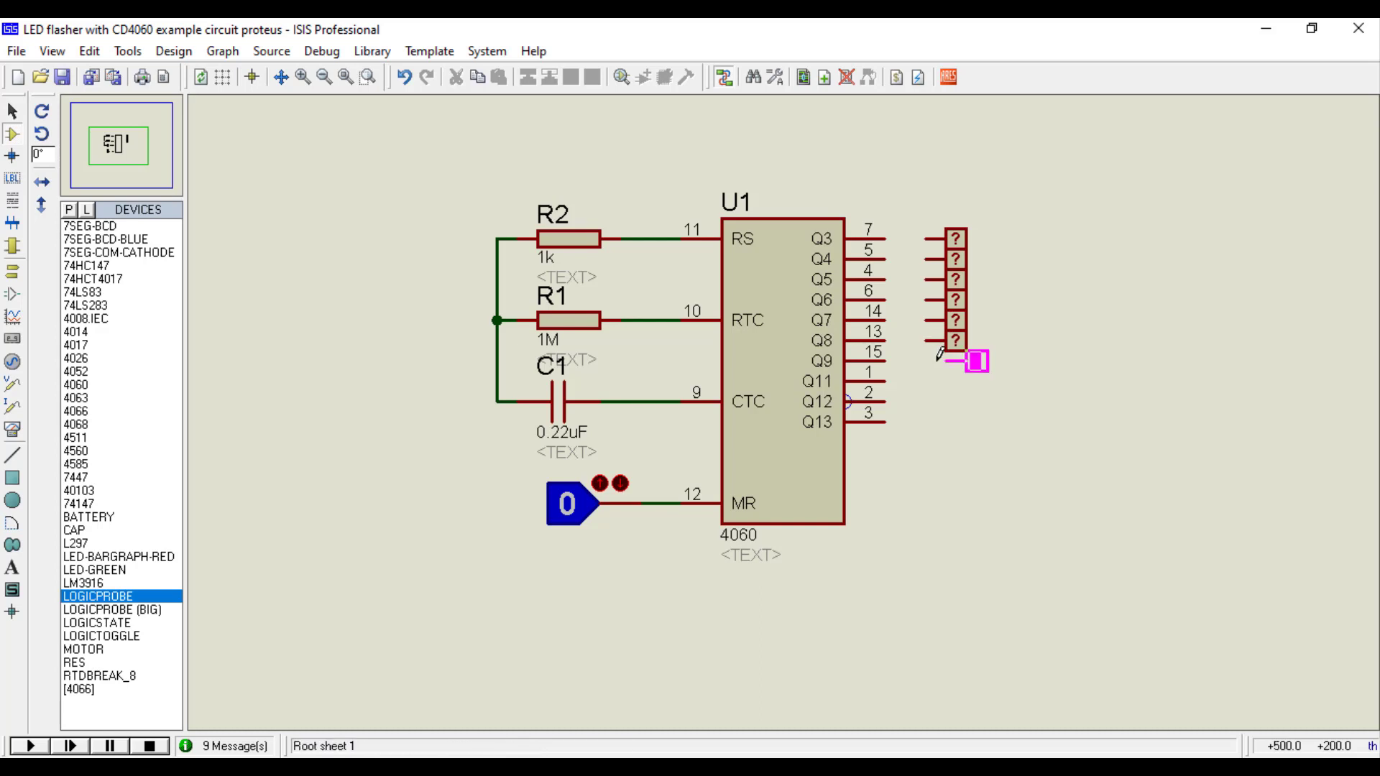
left_click(935, 361)
left_click(934, 382)
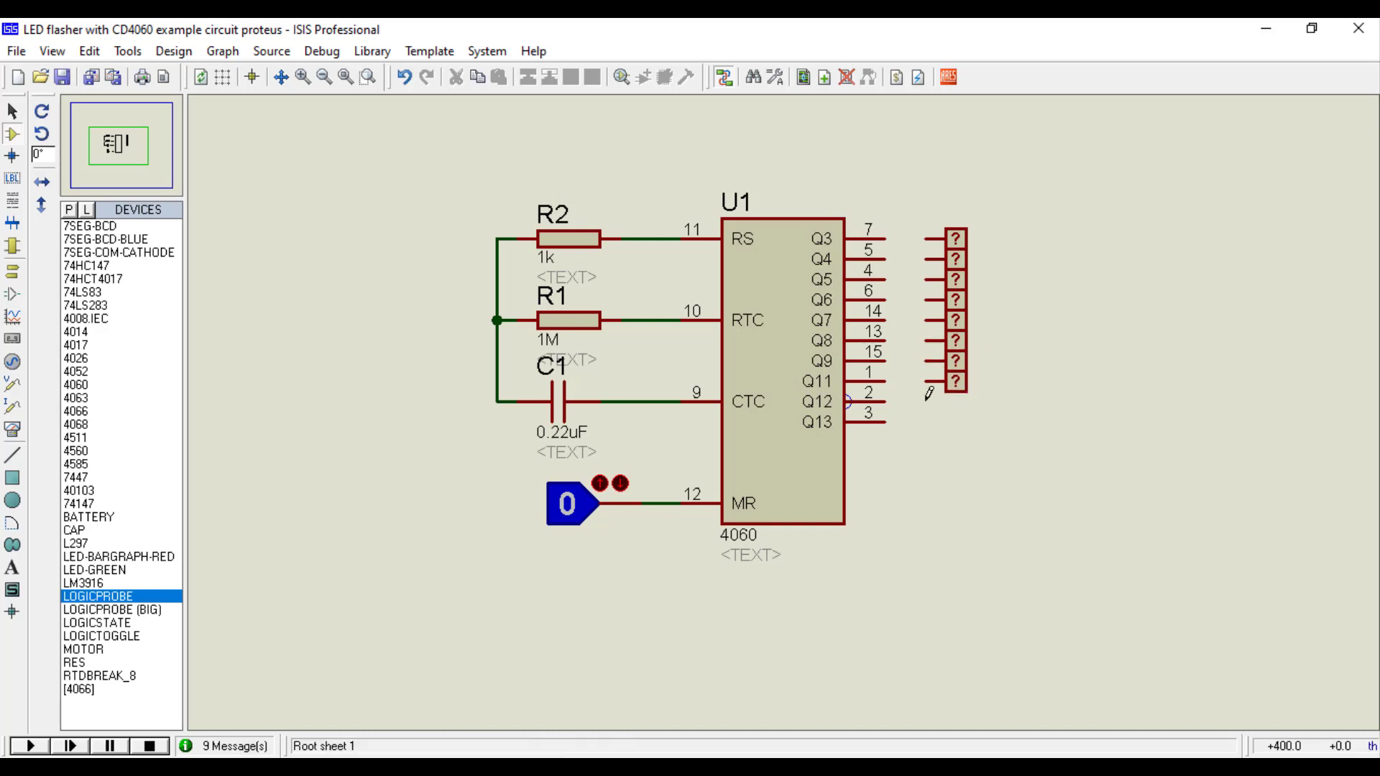
left_click(934, 402)
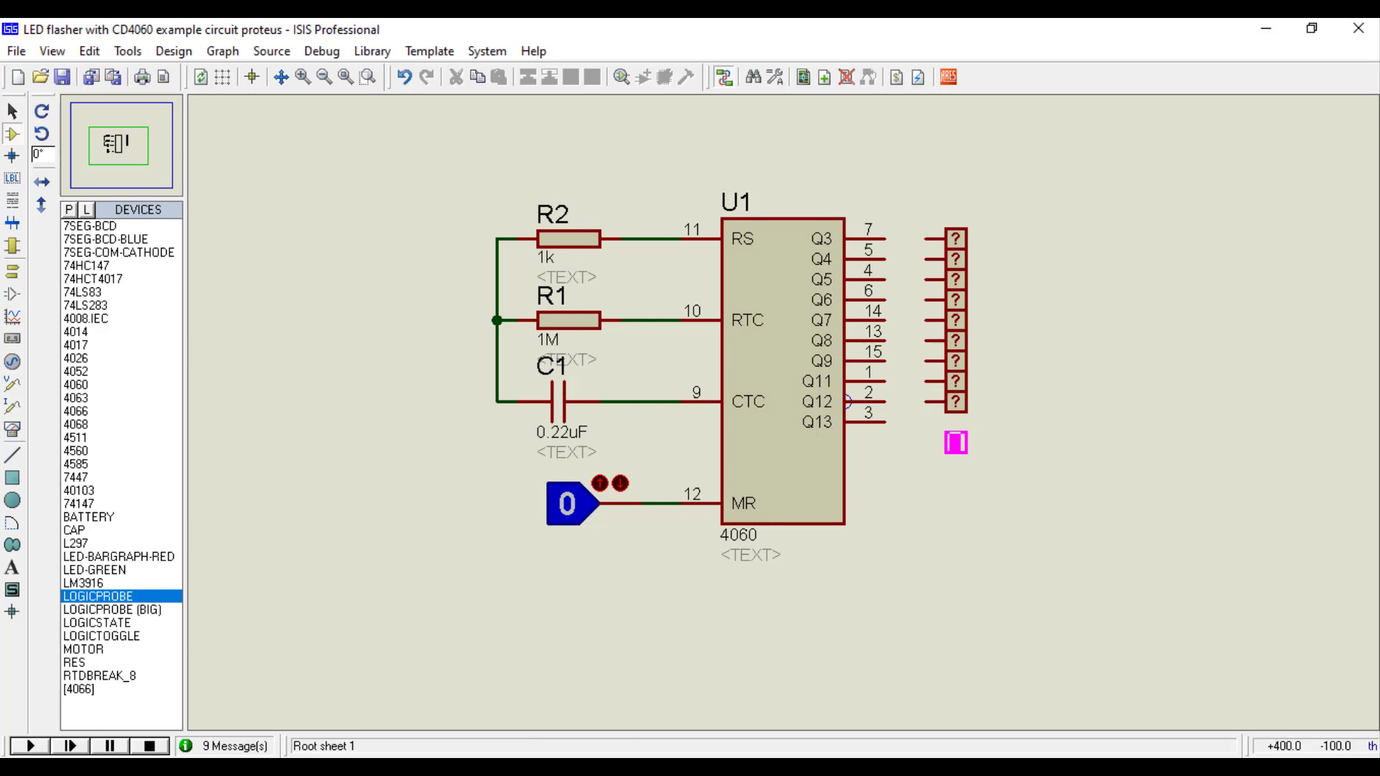
left_click(934, 422)
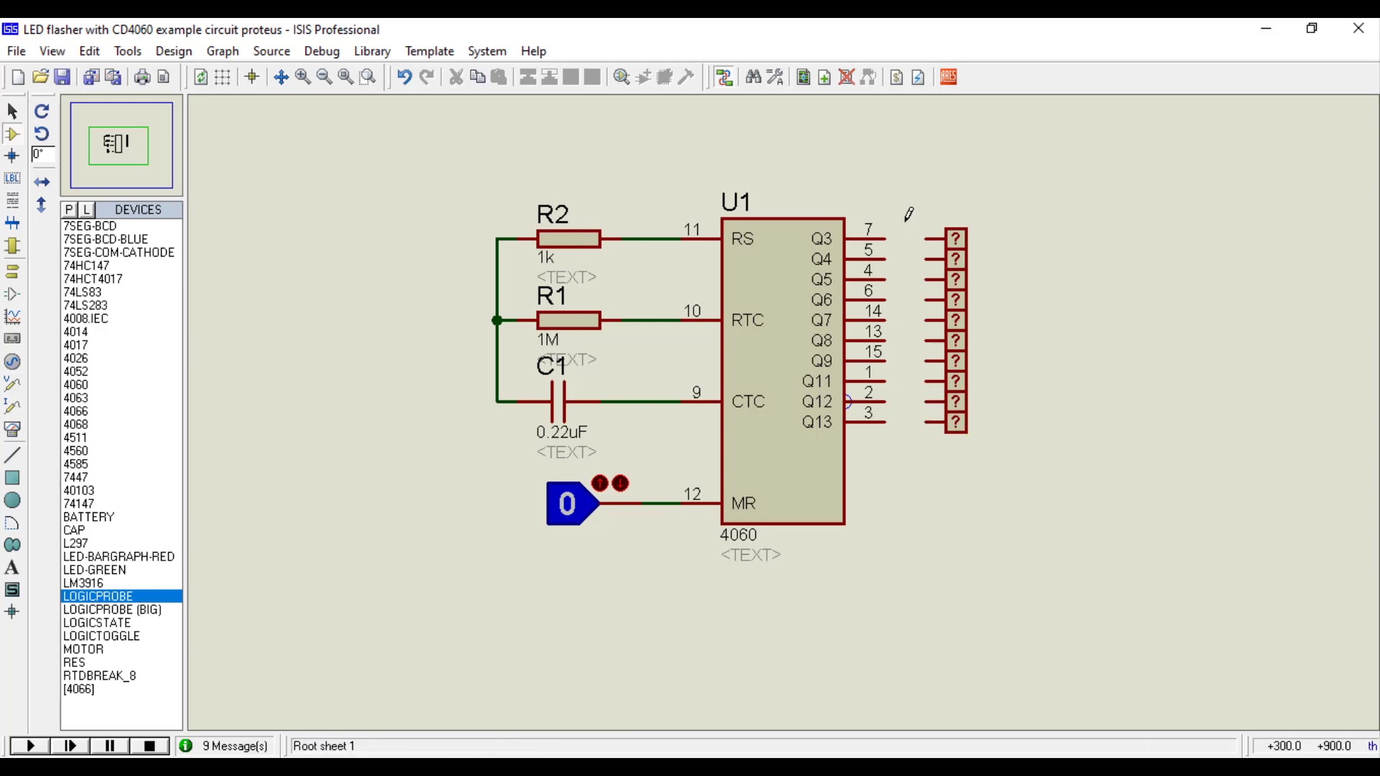
Wire each 4060 output from Q3 through Q13 to its adjacent logic probe
left_click(927, 238)
left_click(886, 238)
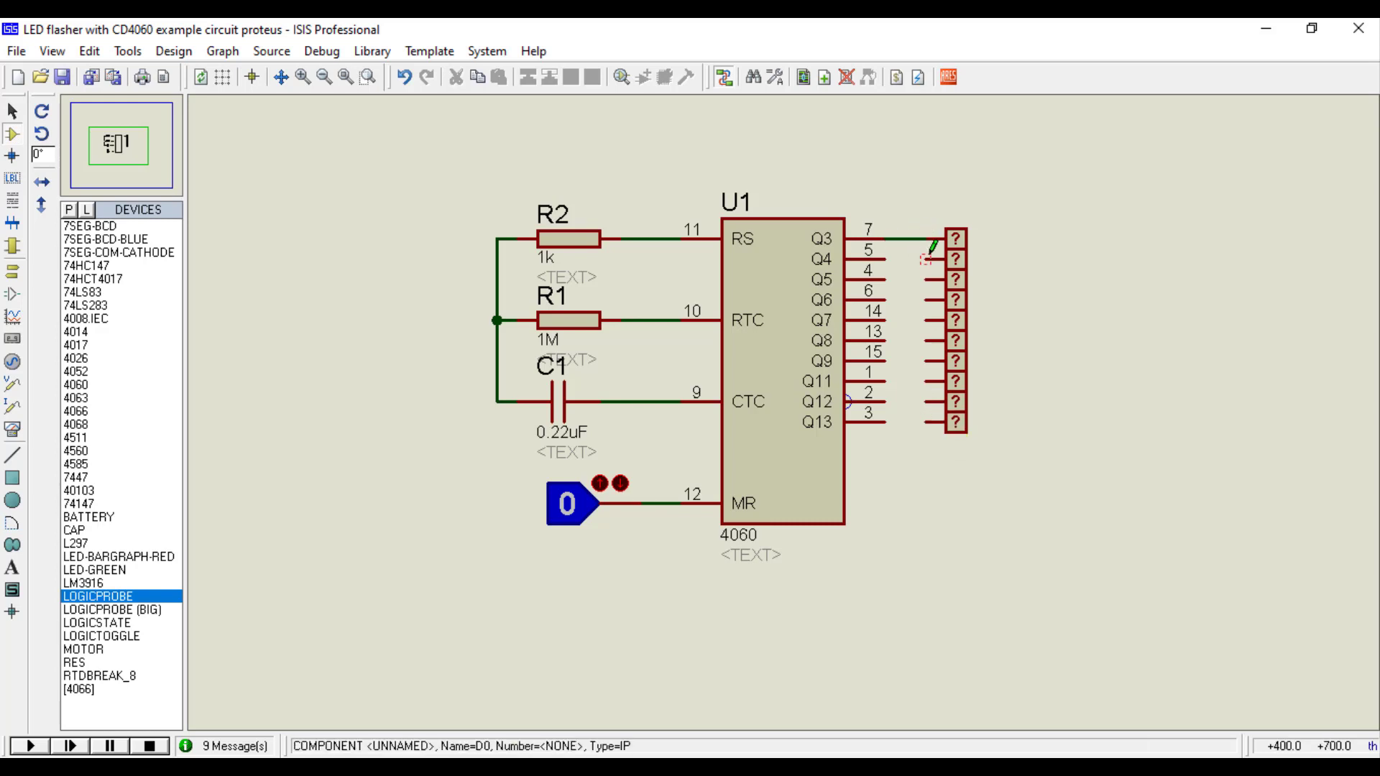
left_click(927, 259)
left_click(886, 259)
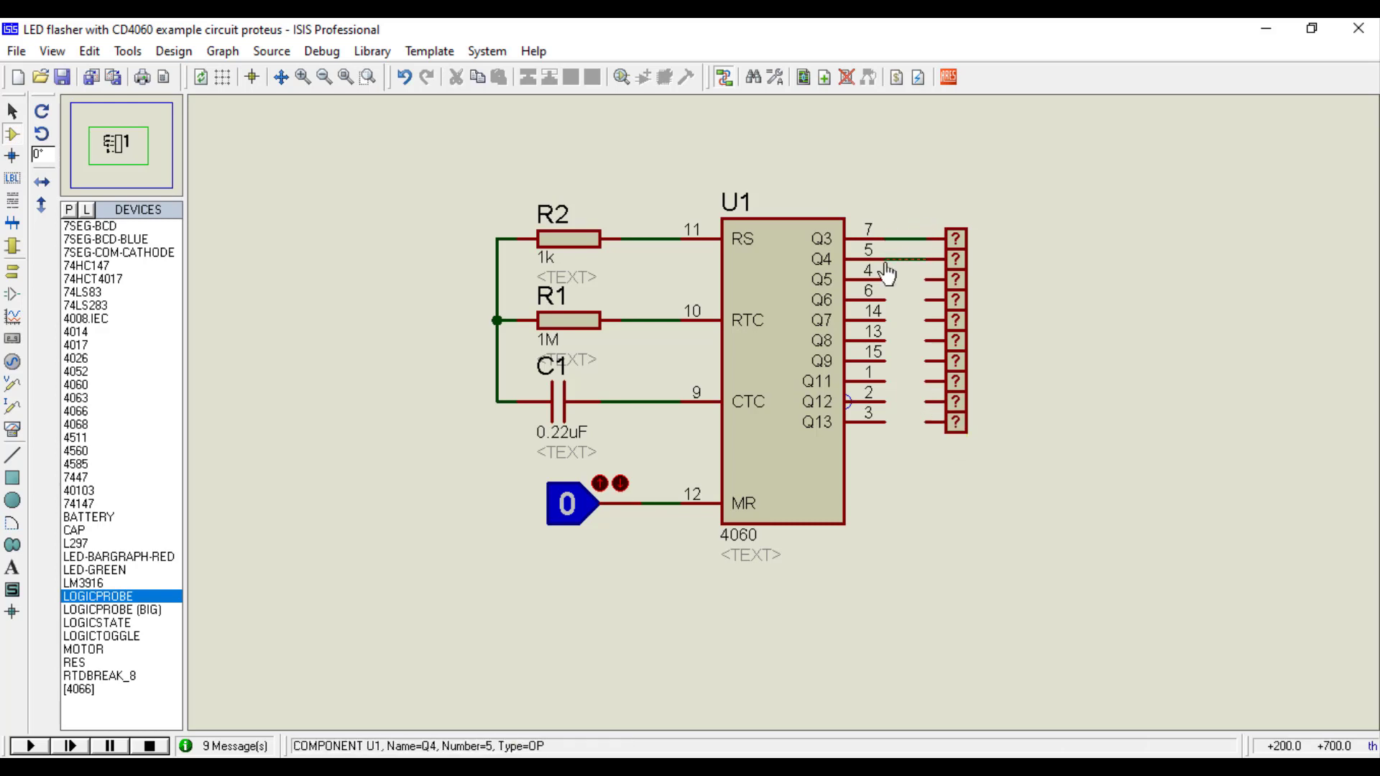
double_click(927, 300)
double_click(927, 320)
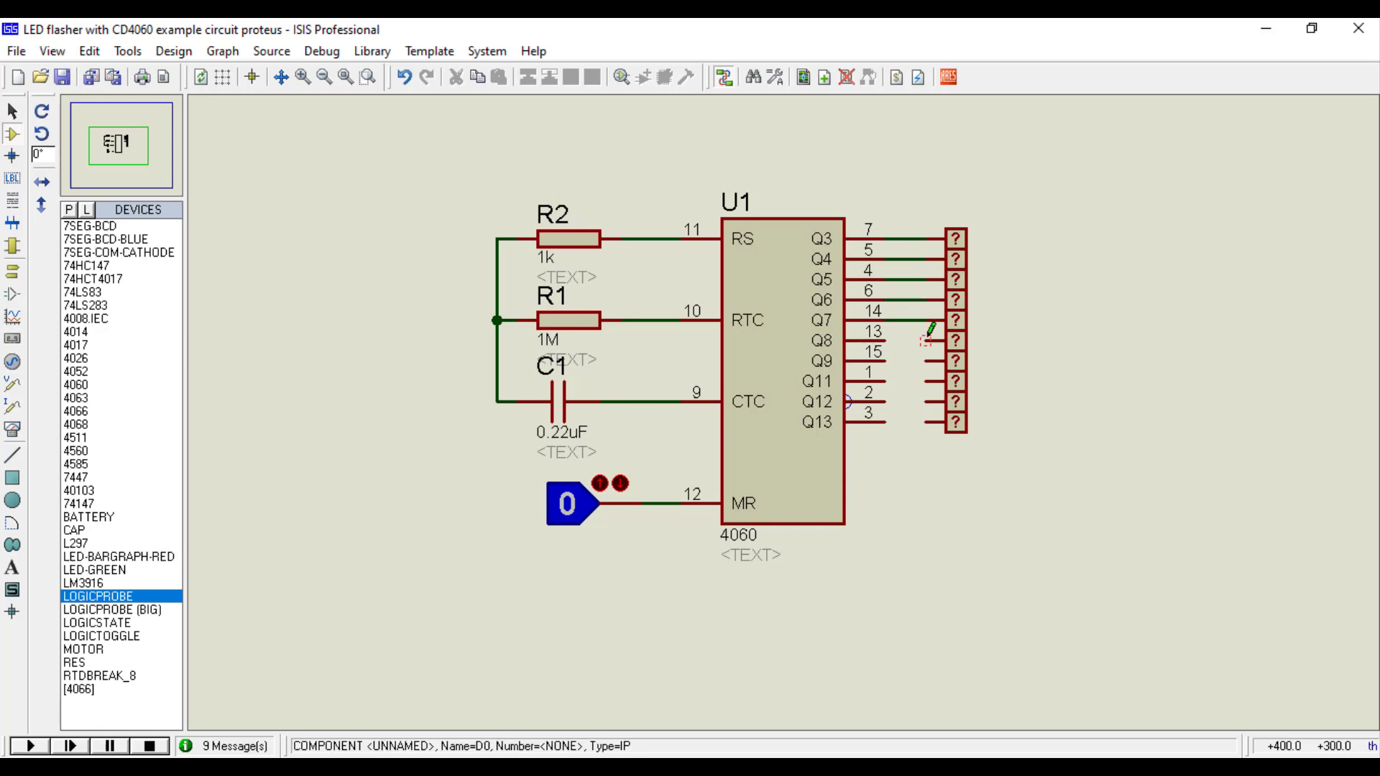
double_click(927, 340)
double_click(927, 361)
double_click(927, 381)
double_click(927, 401)
double_click(927, 422)
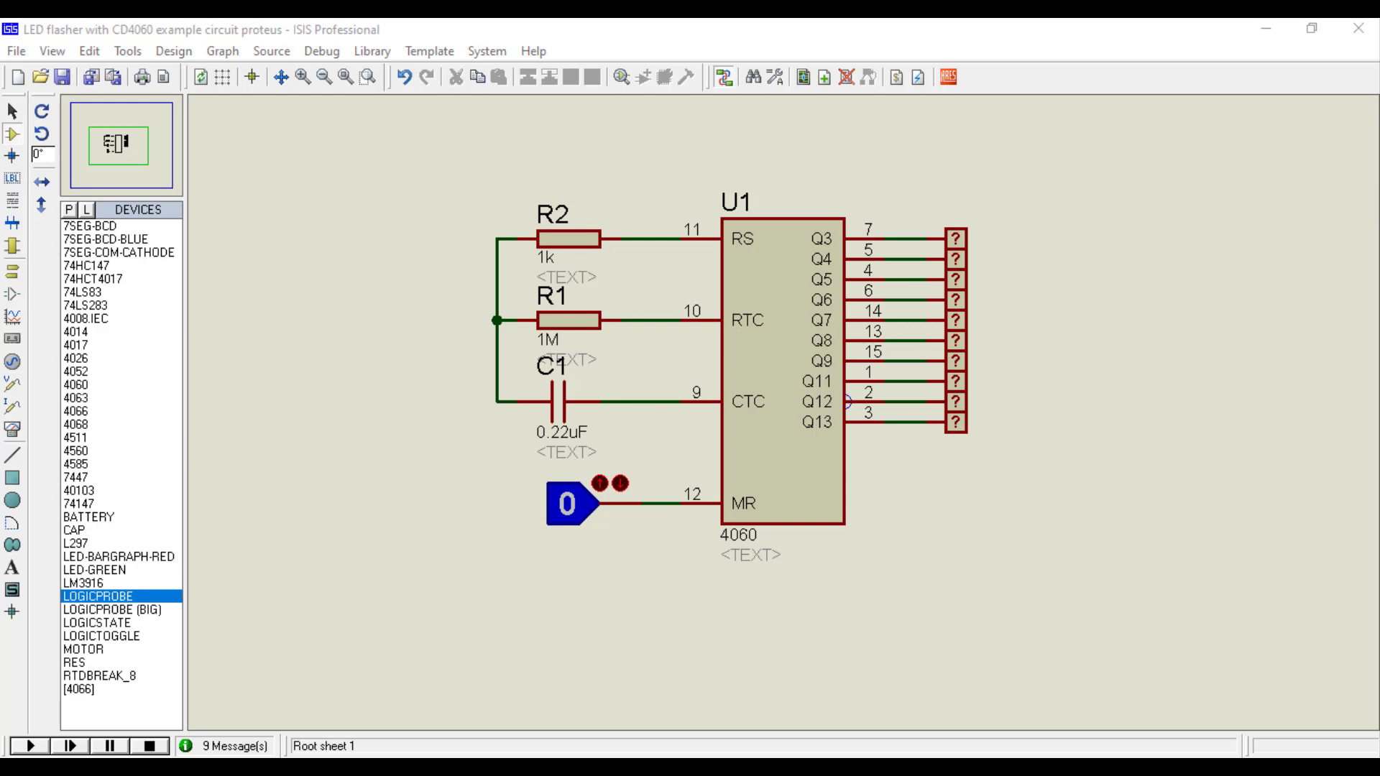
Start the simulation and toggle the MR logic state to 1 and back to 0
left_click(32, 747)
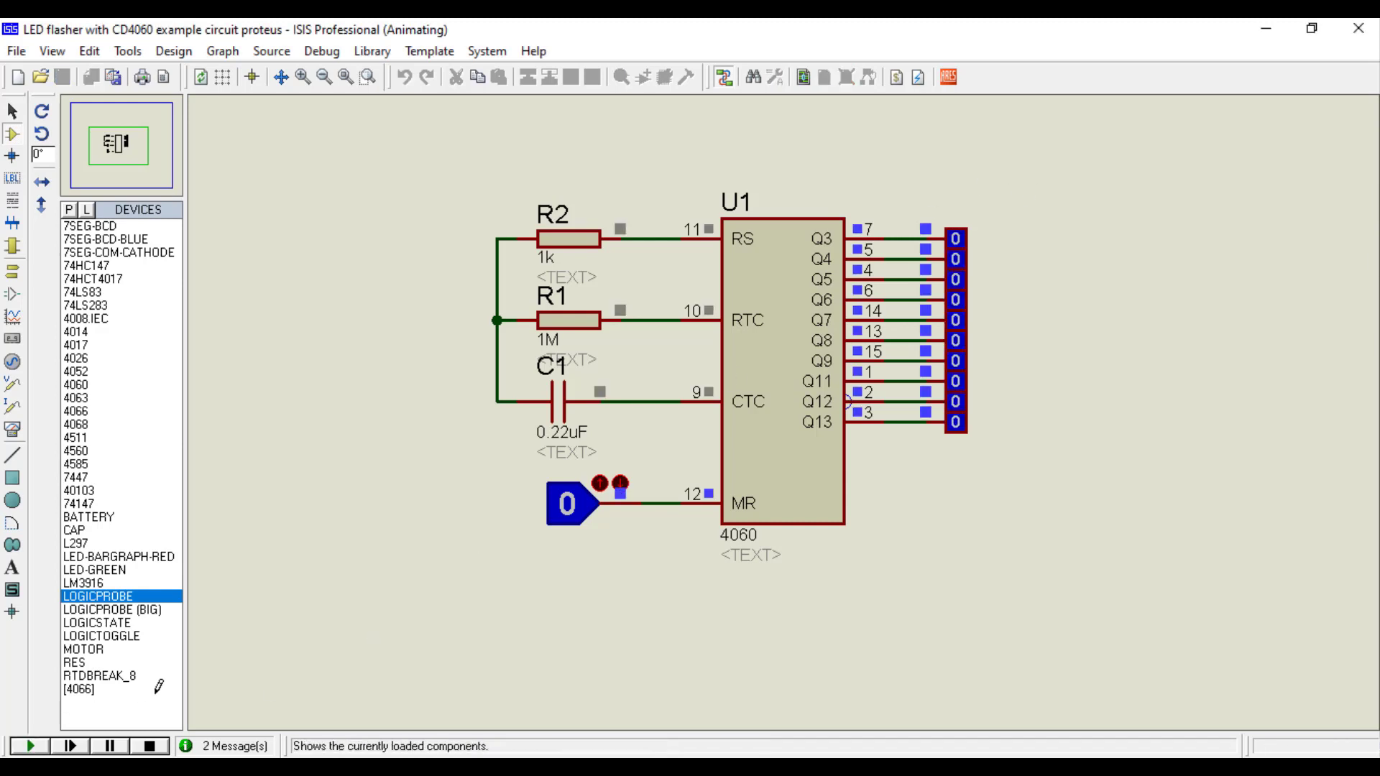
left_click(614, 485)
left_click(614, 486)
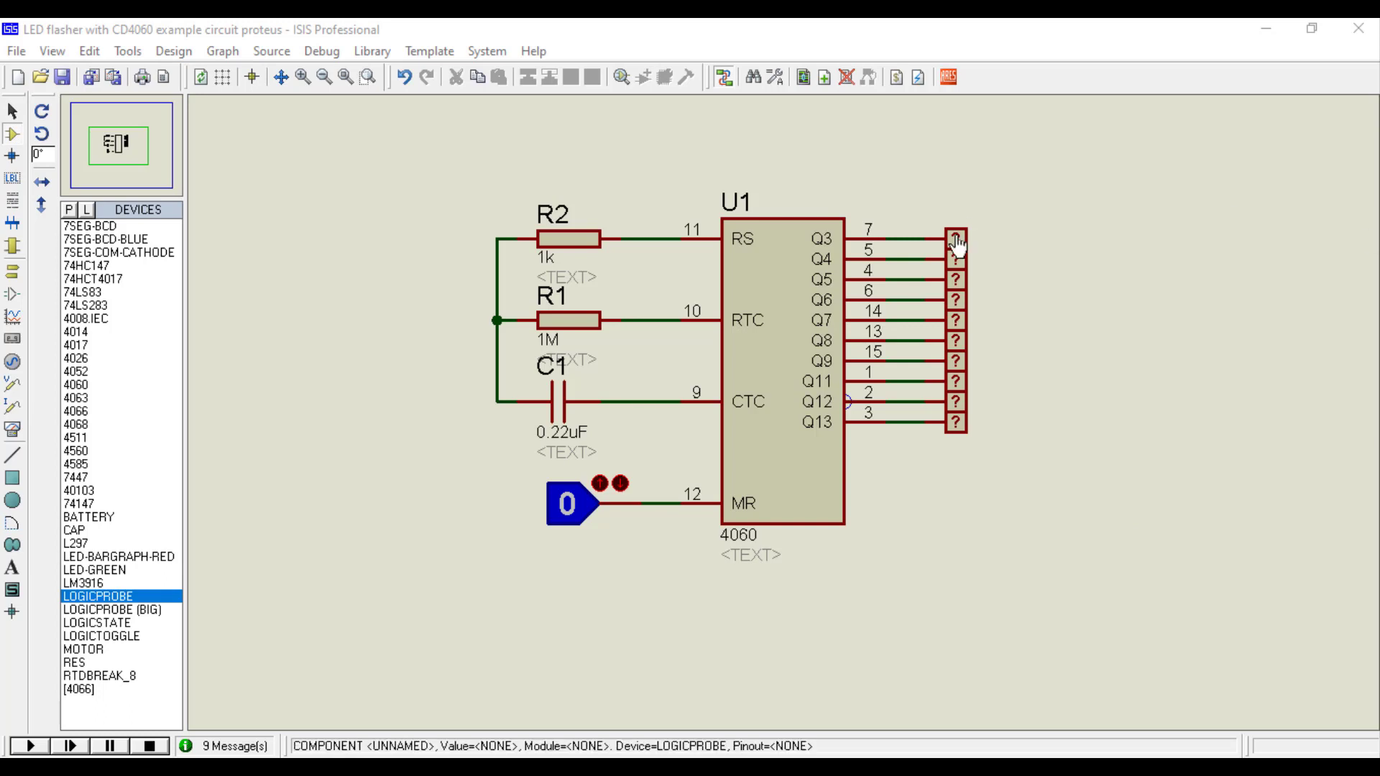
Place an OSCILLOSCOPE right of the probes and wire its channel A to Q4
left_click(12, 429)
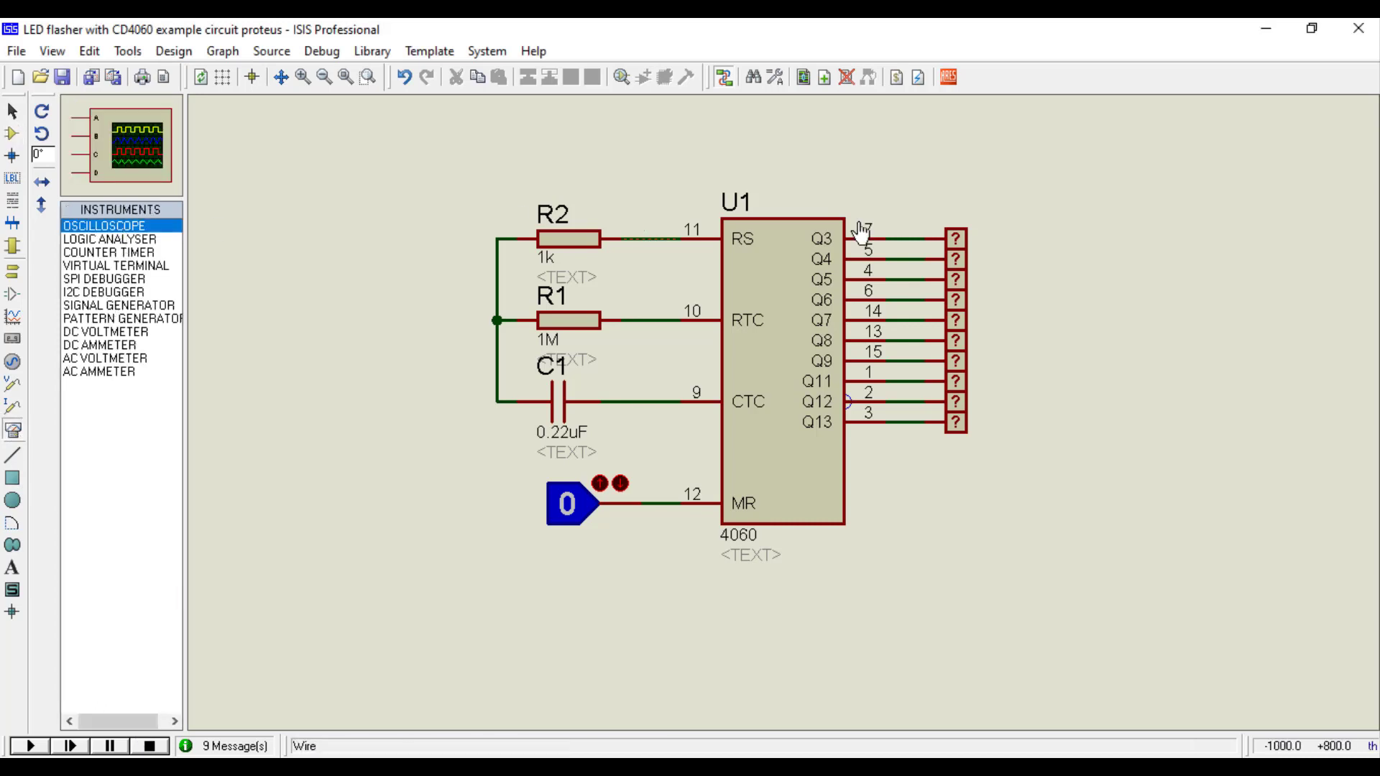
left_click(1046, 211)
left_click(1079, 246)
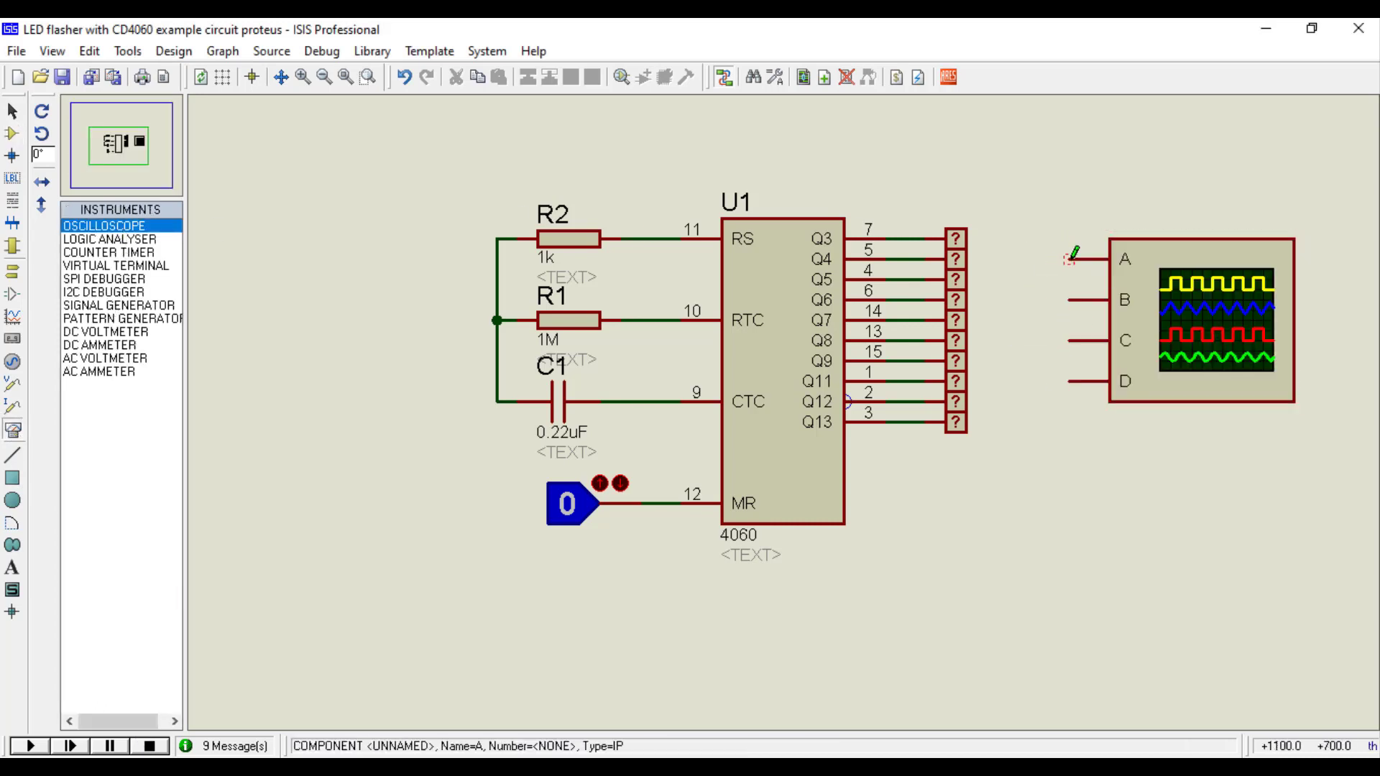
left_click(1071, 258)
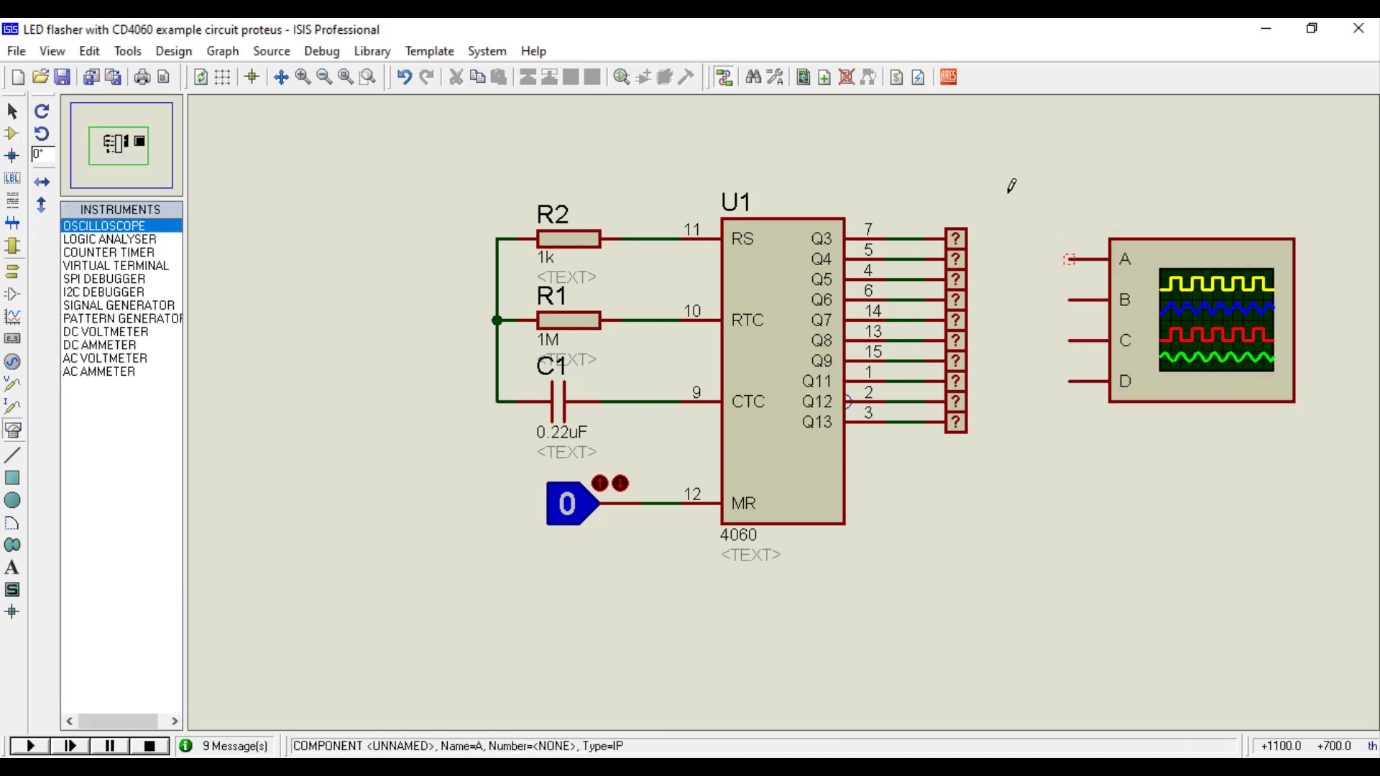
left_click(906, 259)
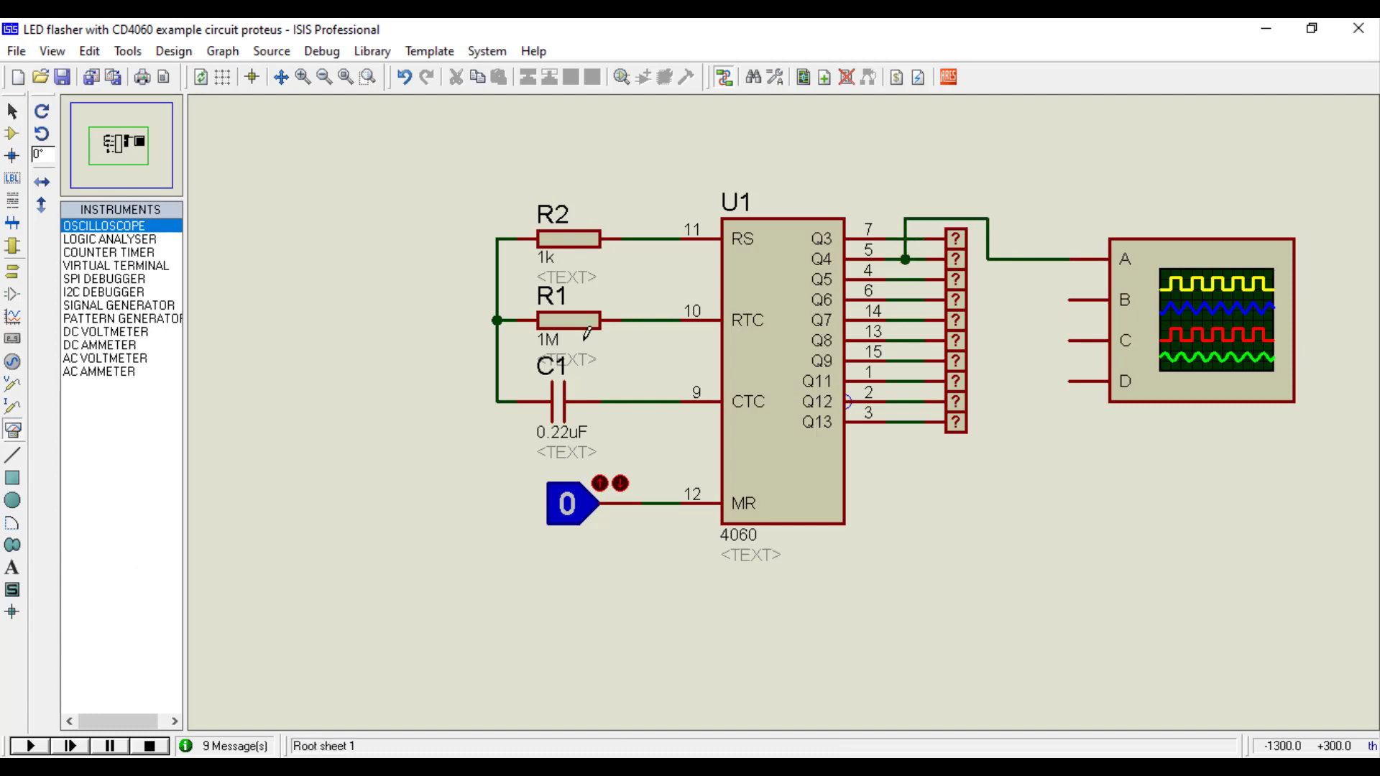
Run the simulation, move the scope window aside, and pulse MR to 1 then 0
left_click(35, 746)
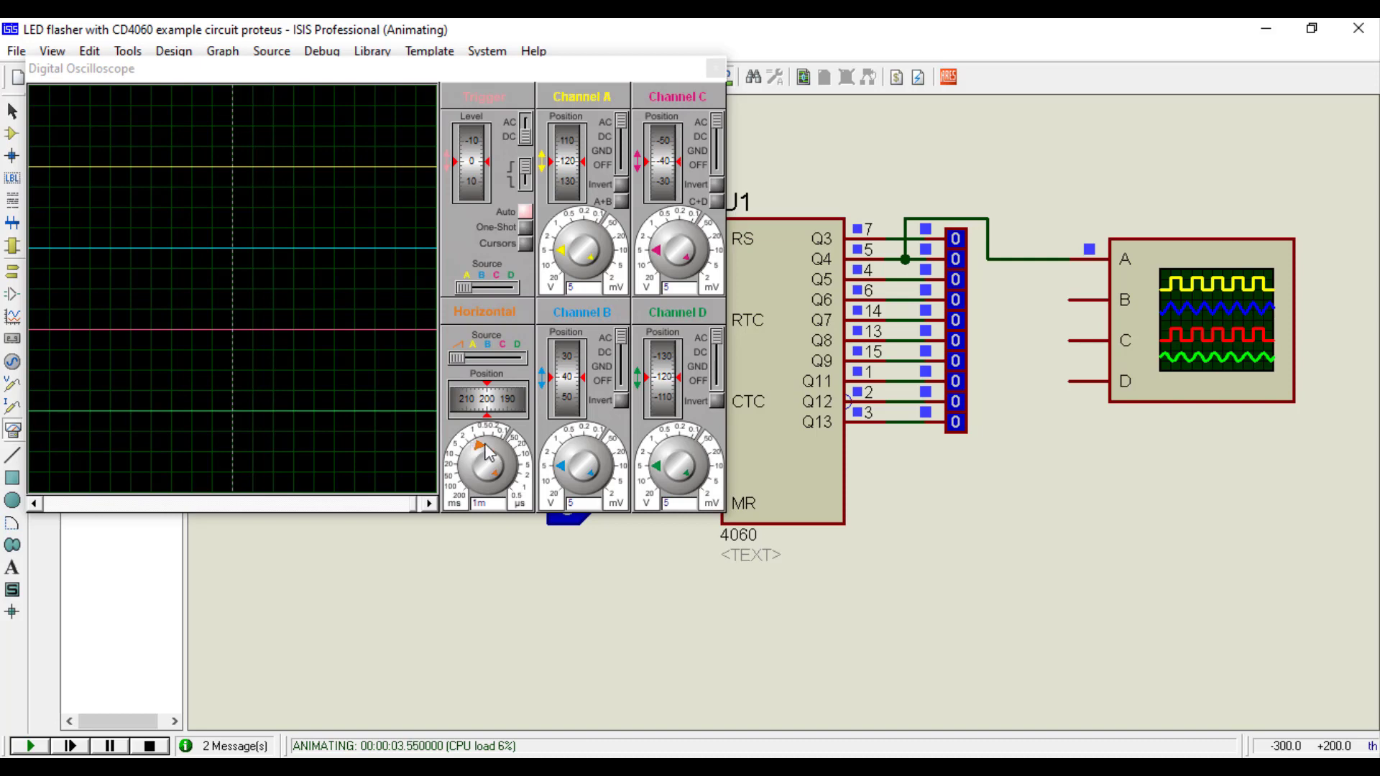
left_click_drag(494, 70, 1169, 20)
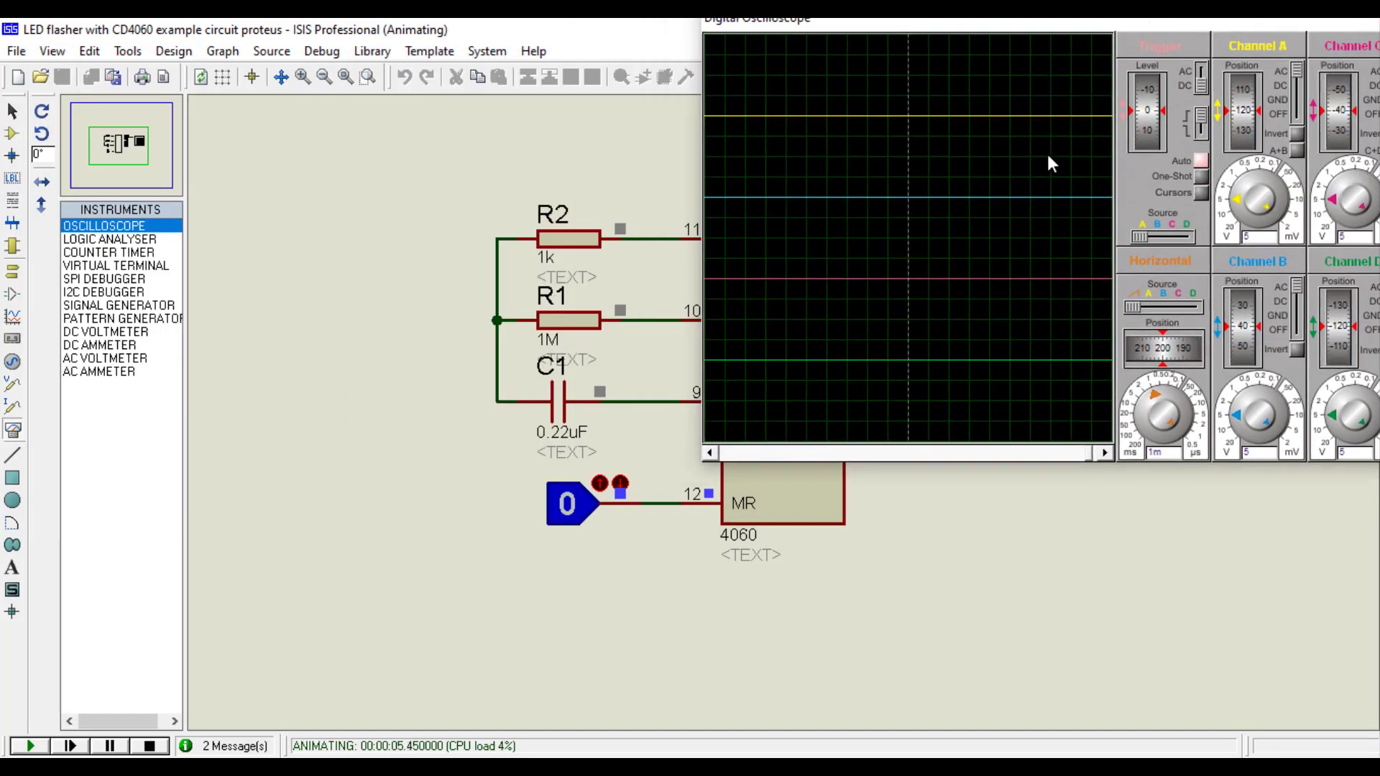
left_click(619, 484)
left_click(618, 483)
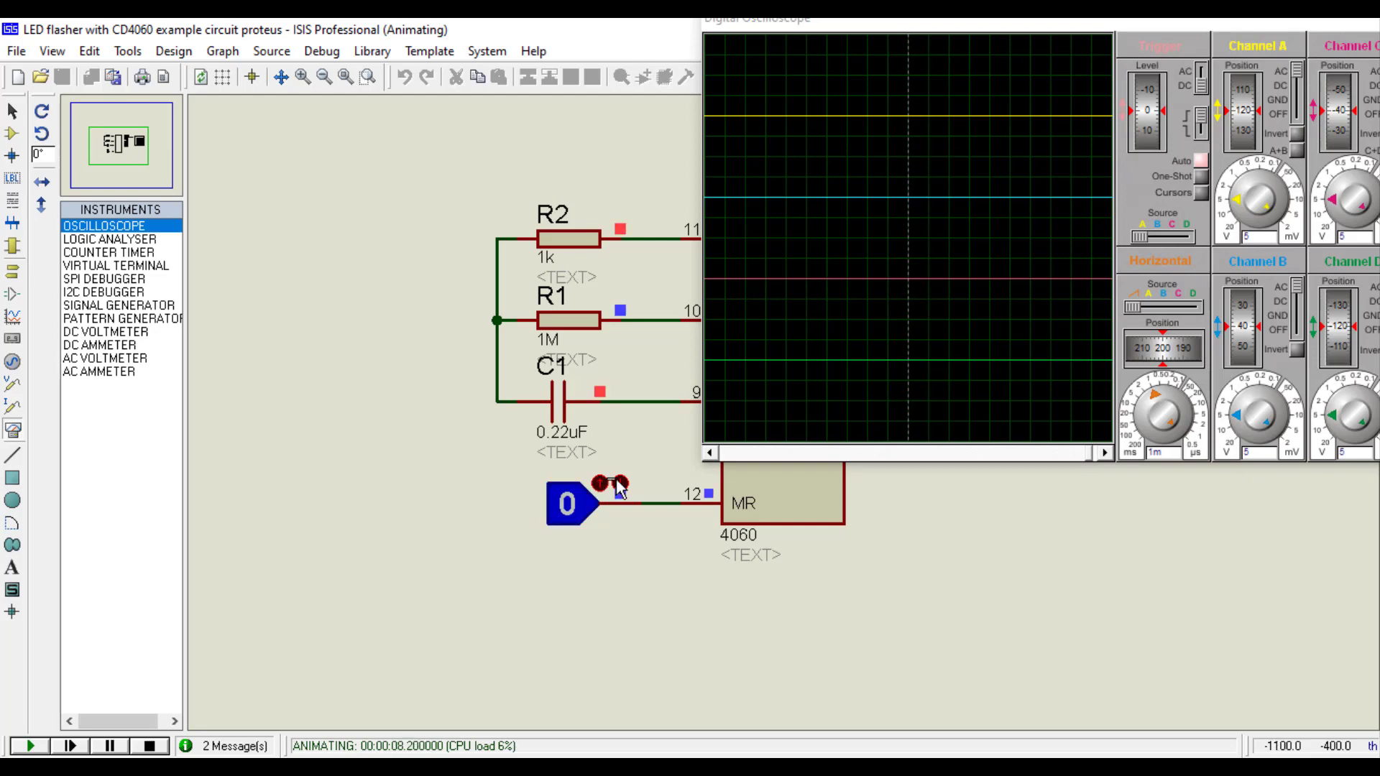
Set the oscilloscope's horizontal timebase to 0.5 to show the Q4 square wave
left_click_drag(920, 32, 684, 111)
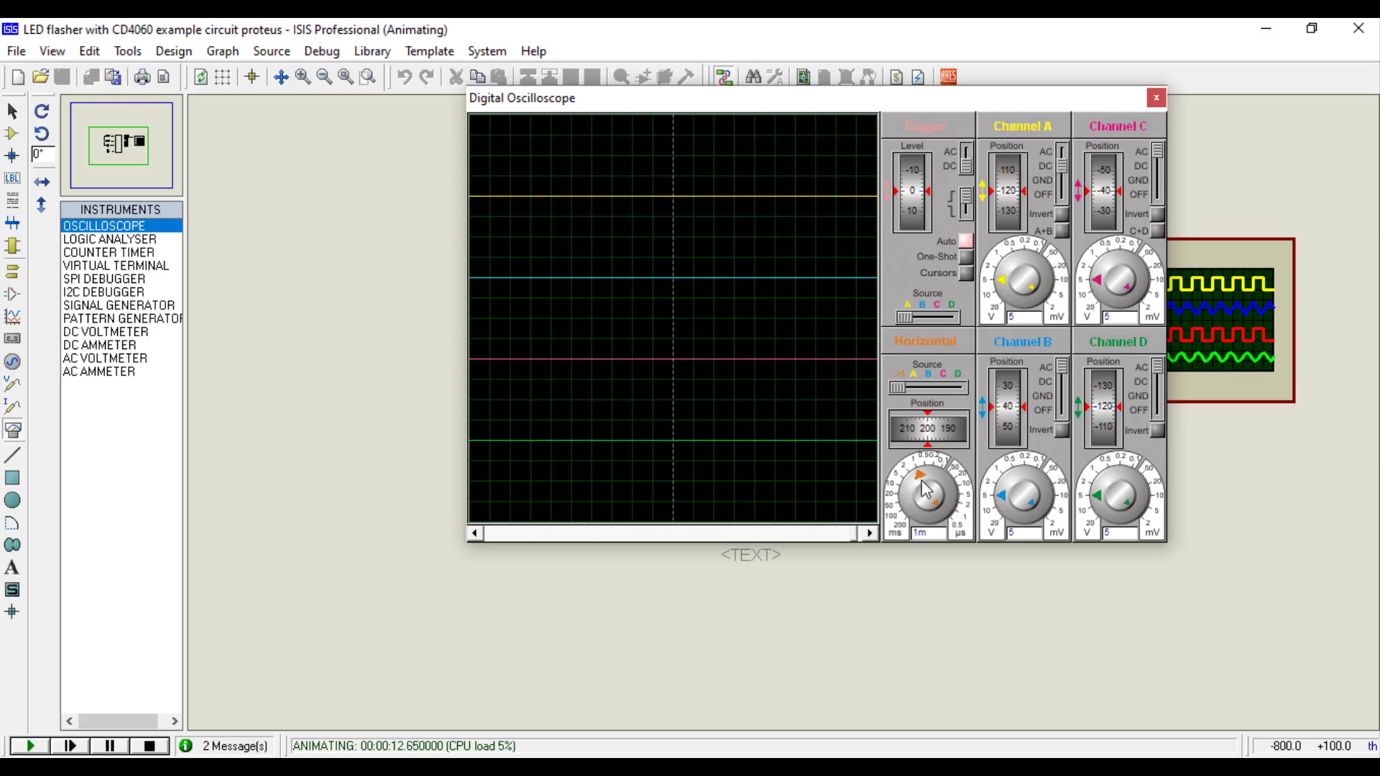
left_click_drag(921, 478, 913, 531)
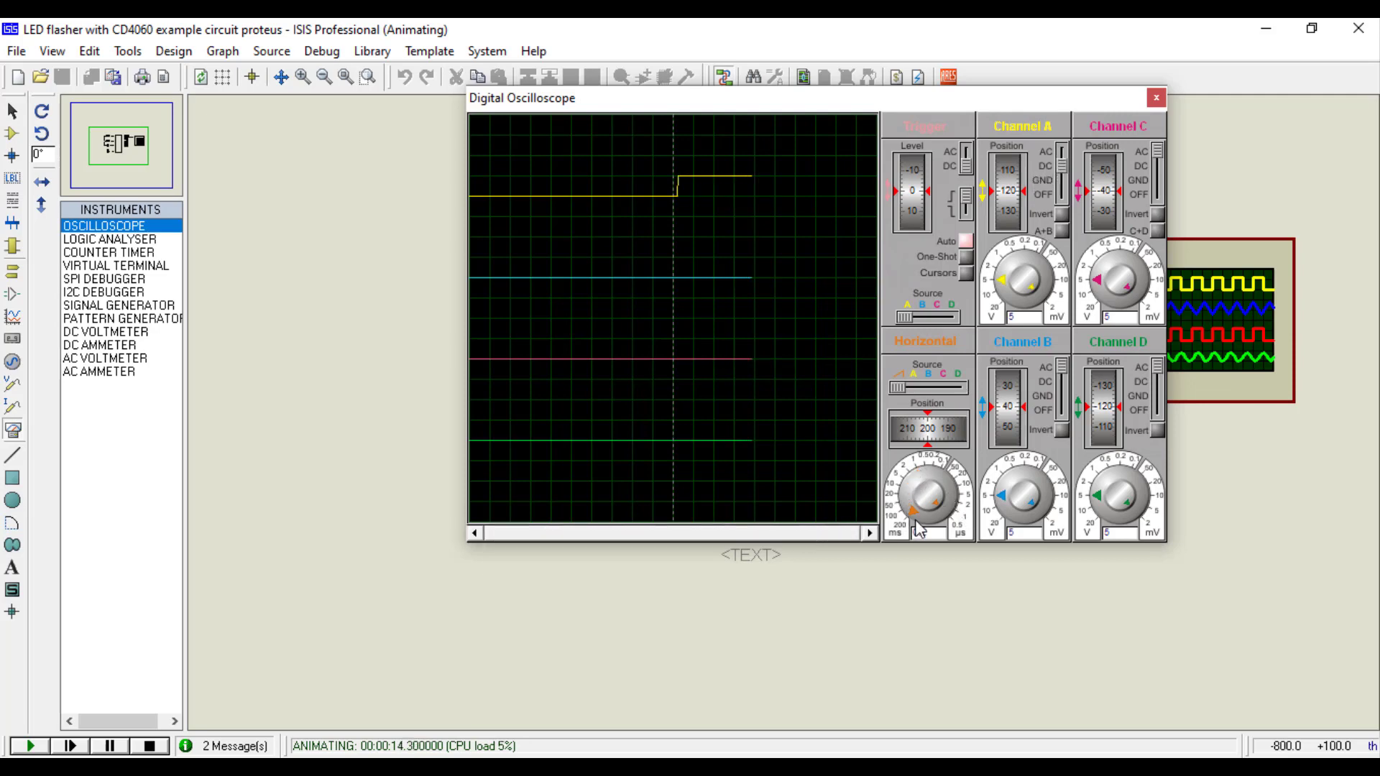
scroll(942, 518, "up", 5)
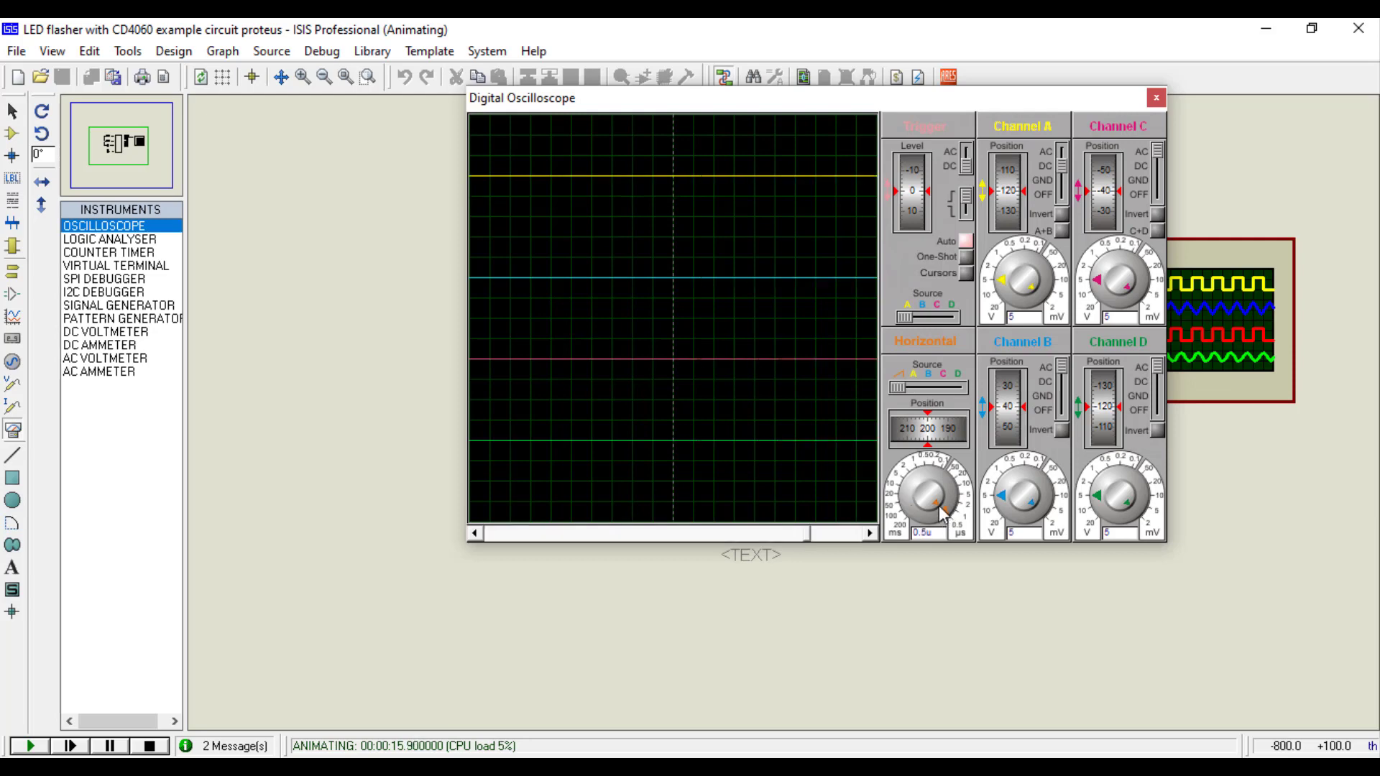
scroll(934, 499, "down", 6)
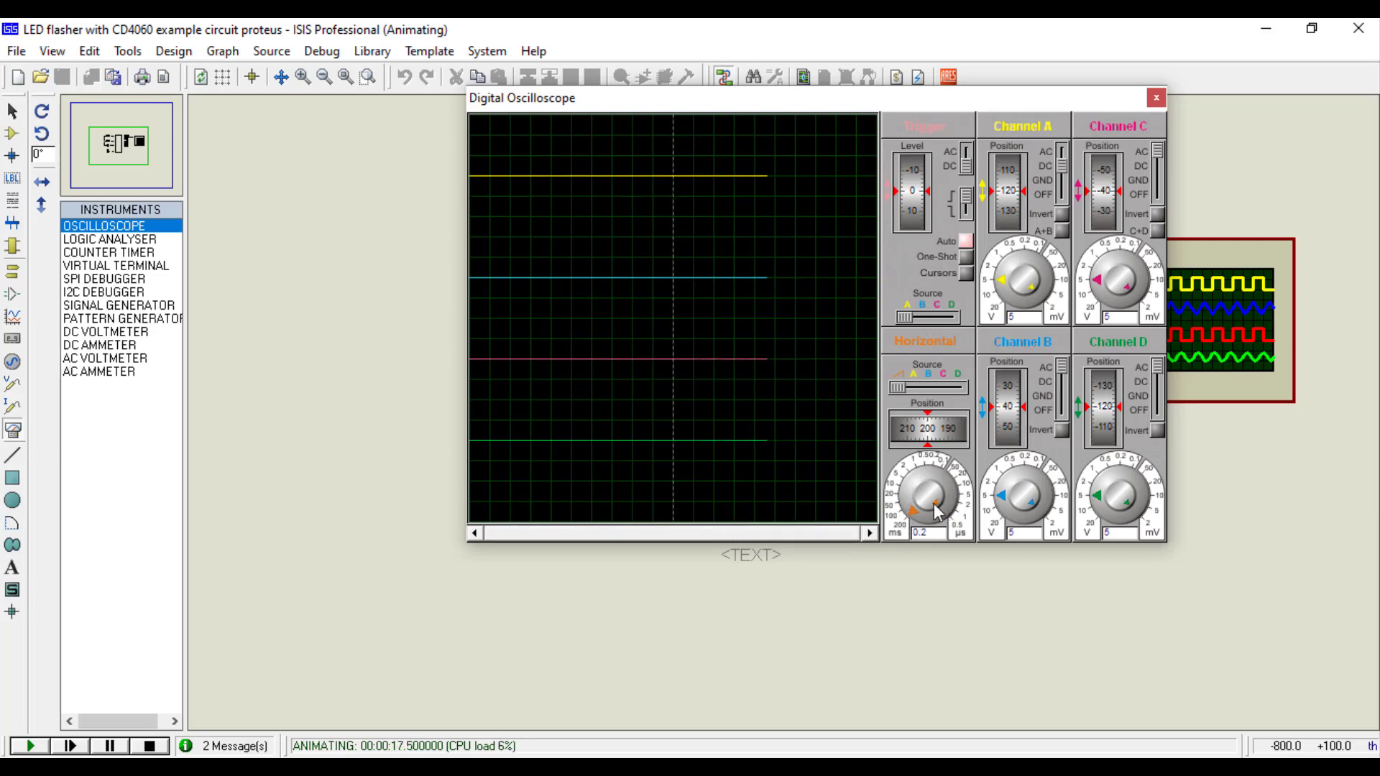
left_click_drag(937, 512, 928, 505)
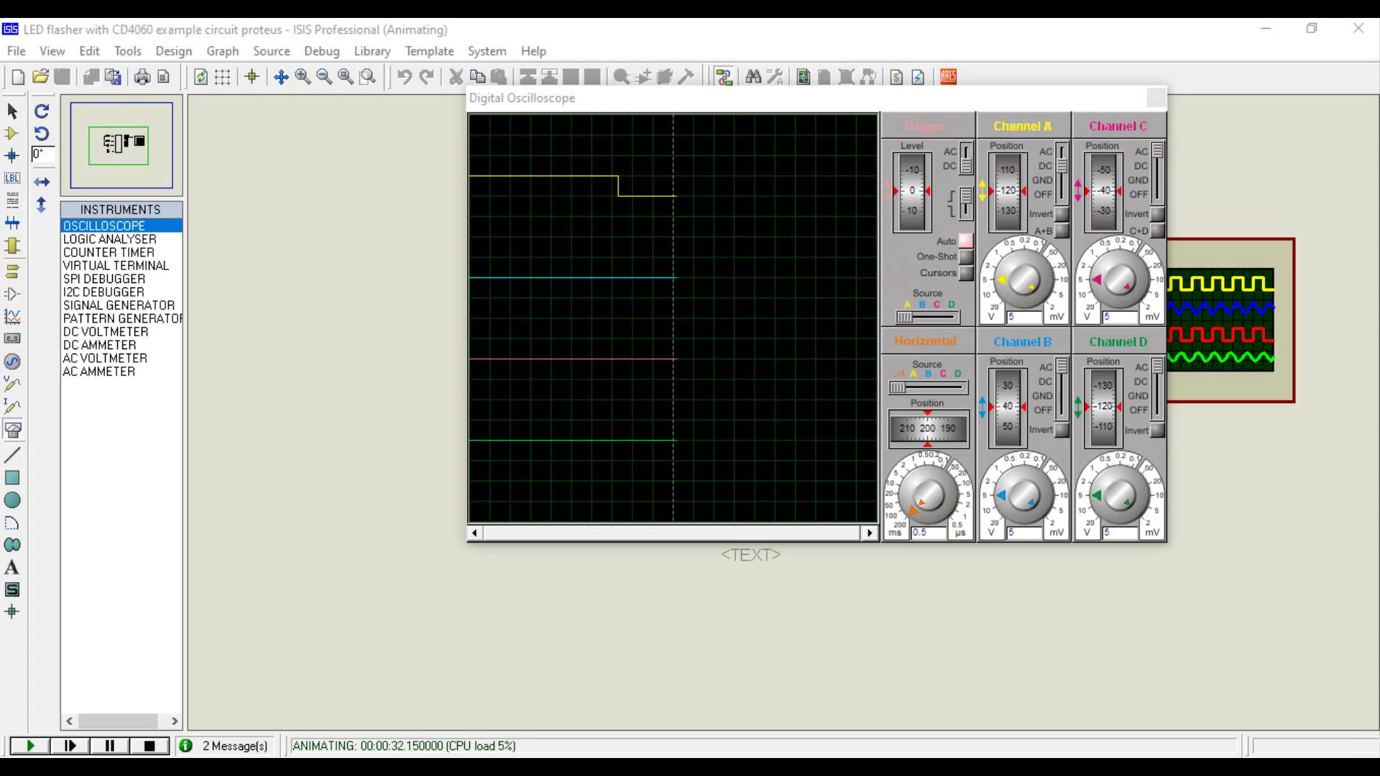
Stop the simulation and change R1's resistance from 1M to 10k
left_click(151, 747)
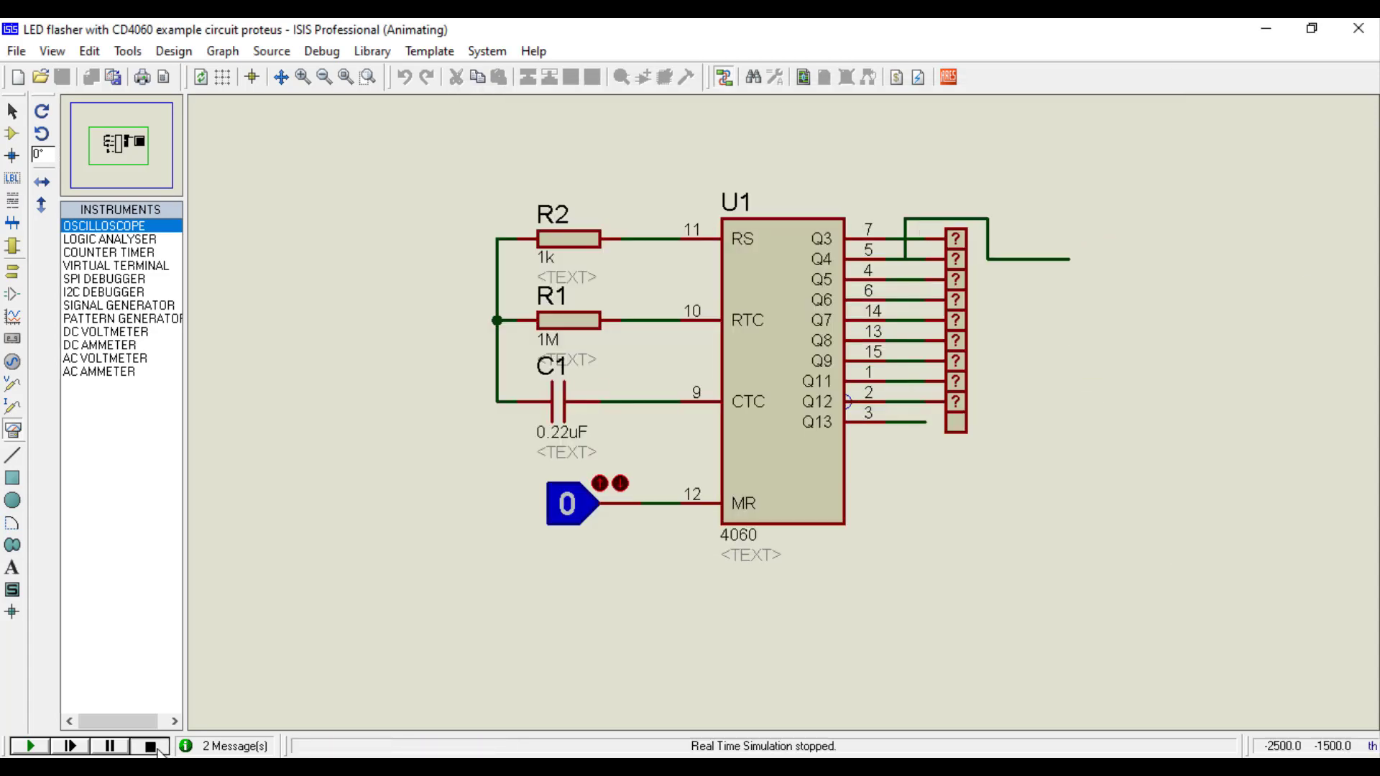
double_click(577, 332)
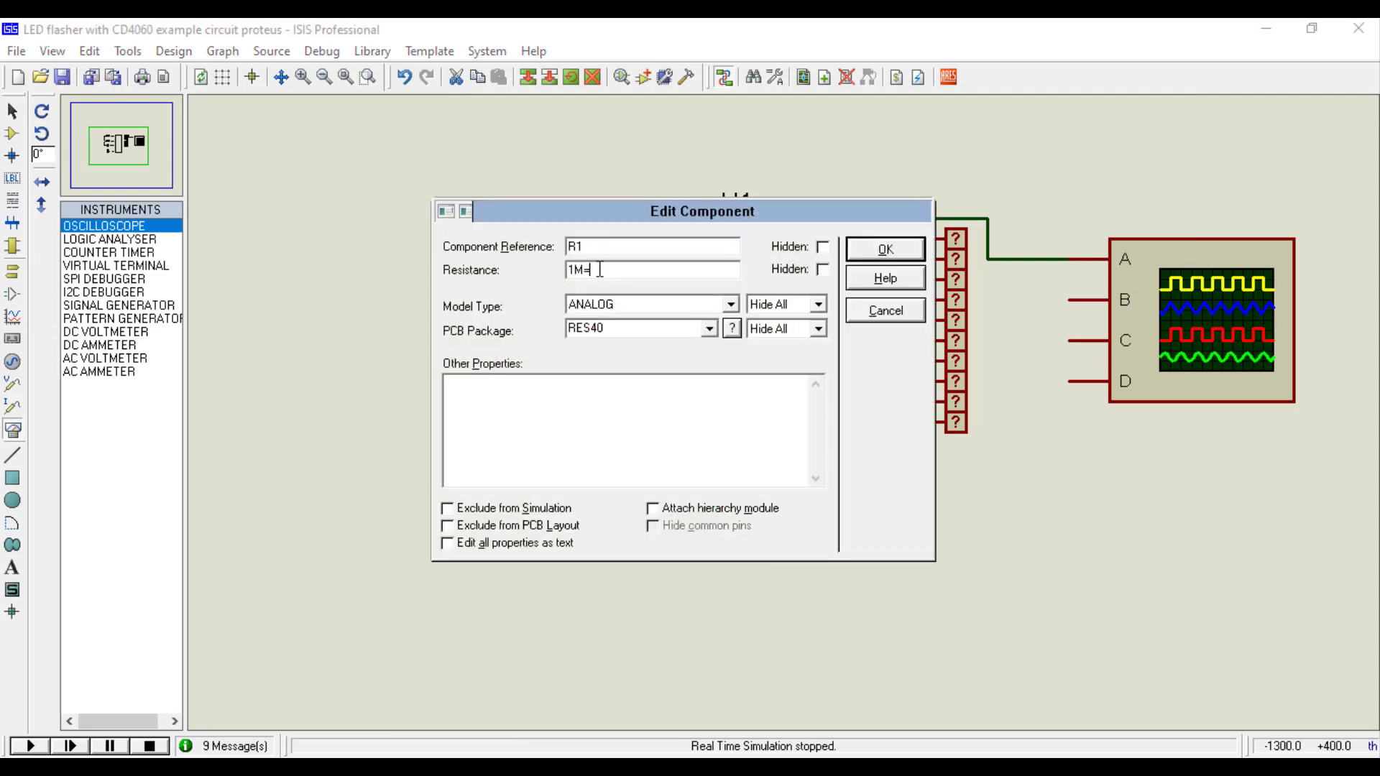
left_click(599, 270)
type("10k")
key("Return")
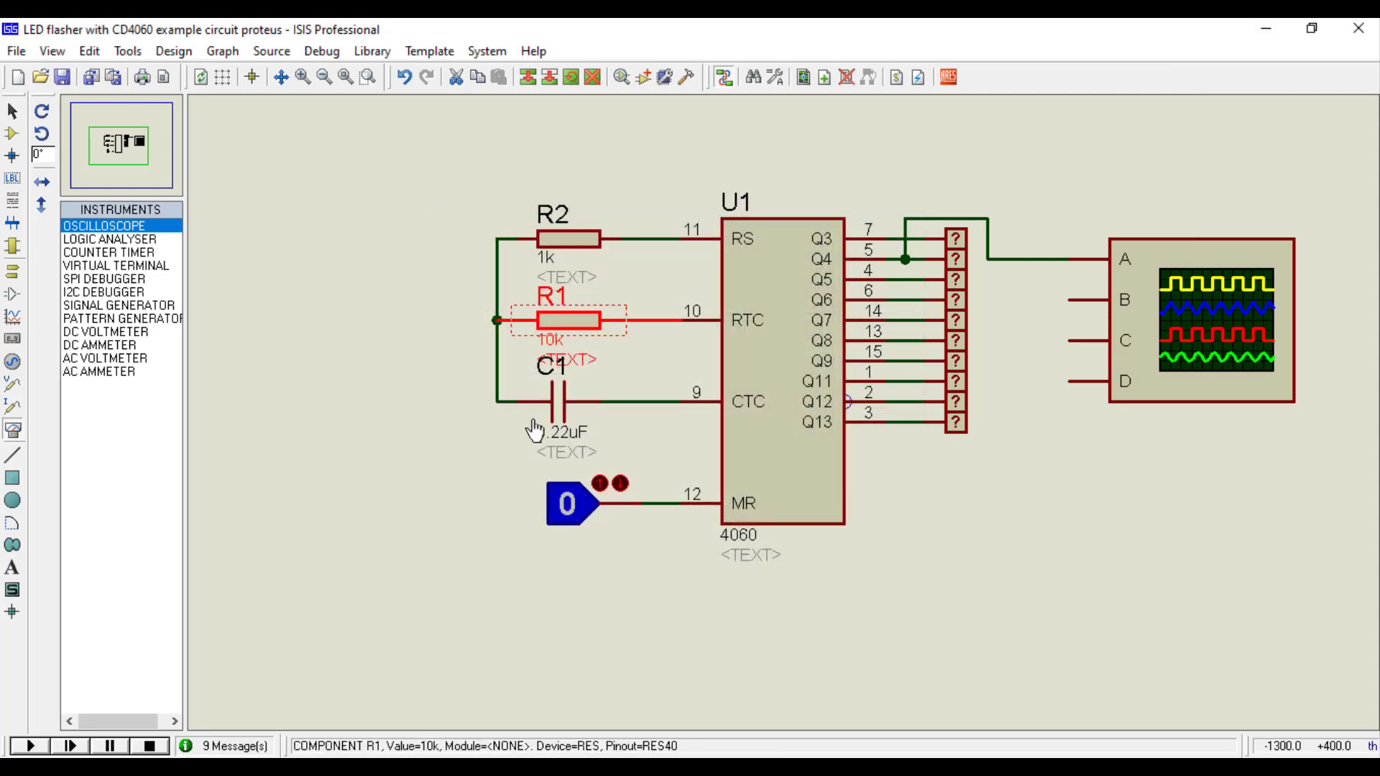
Rerun the simulation, pulse MR to 1 then 0, and set the horizontal timebase to 46.17m
left_click(27, 747)
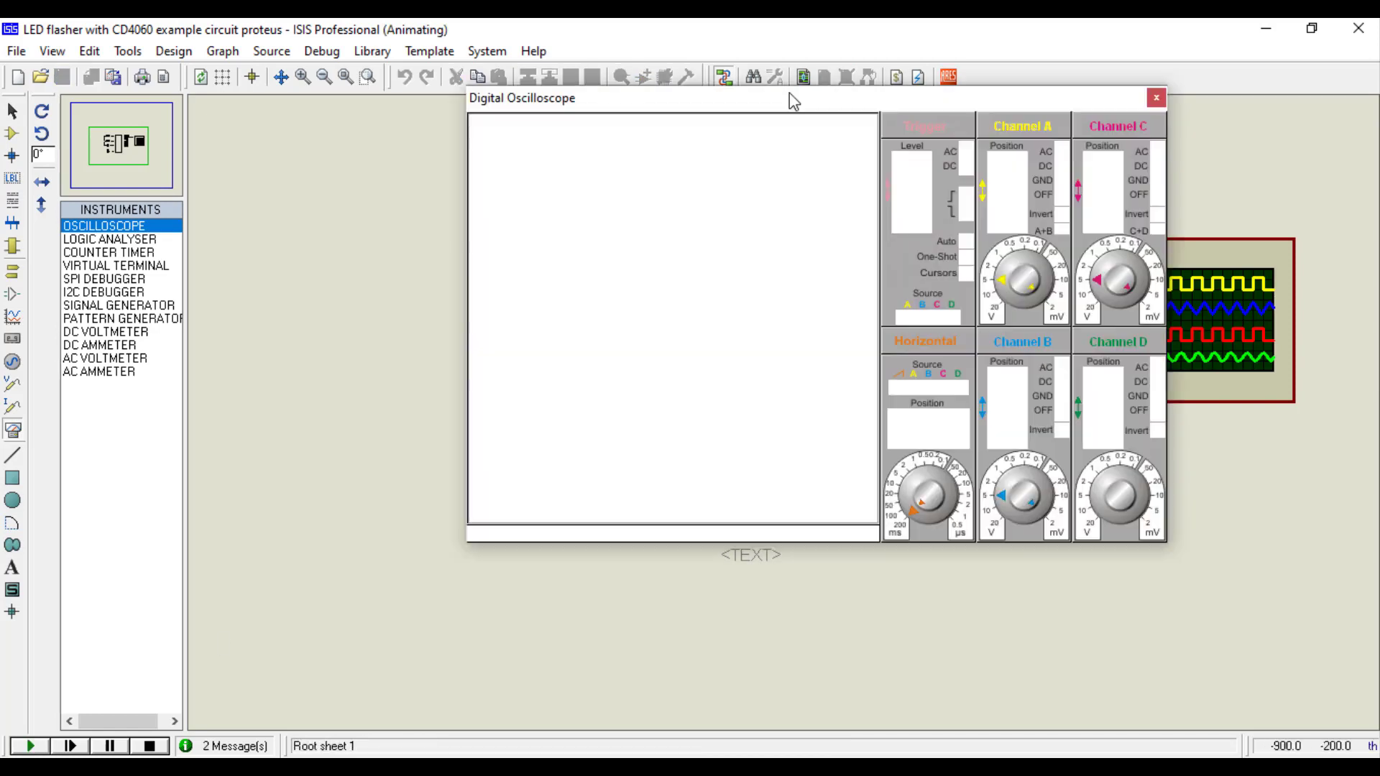
left_click_drag(789, 96, 1000, 452)
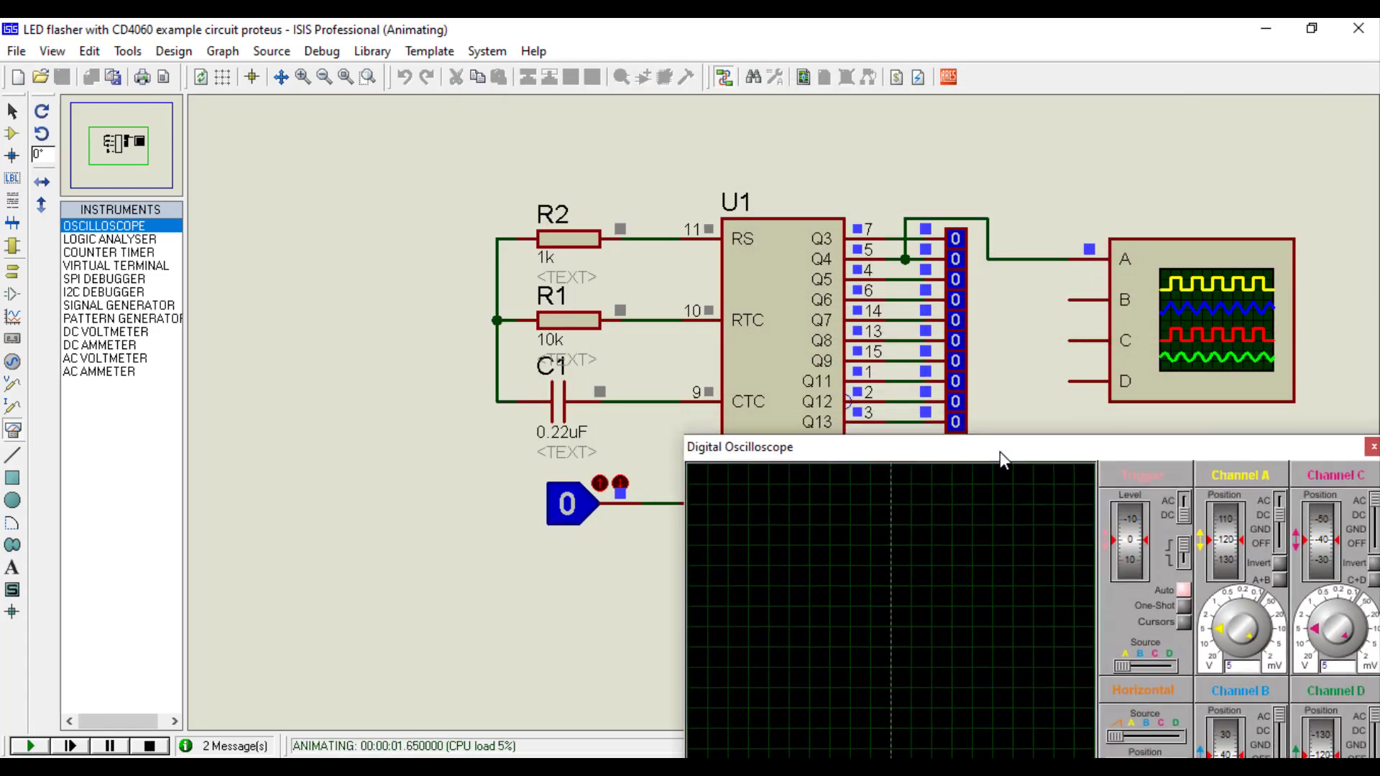
left_click(620, 482)
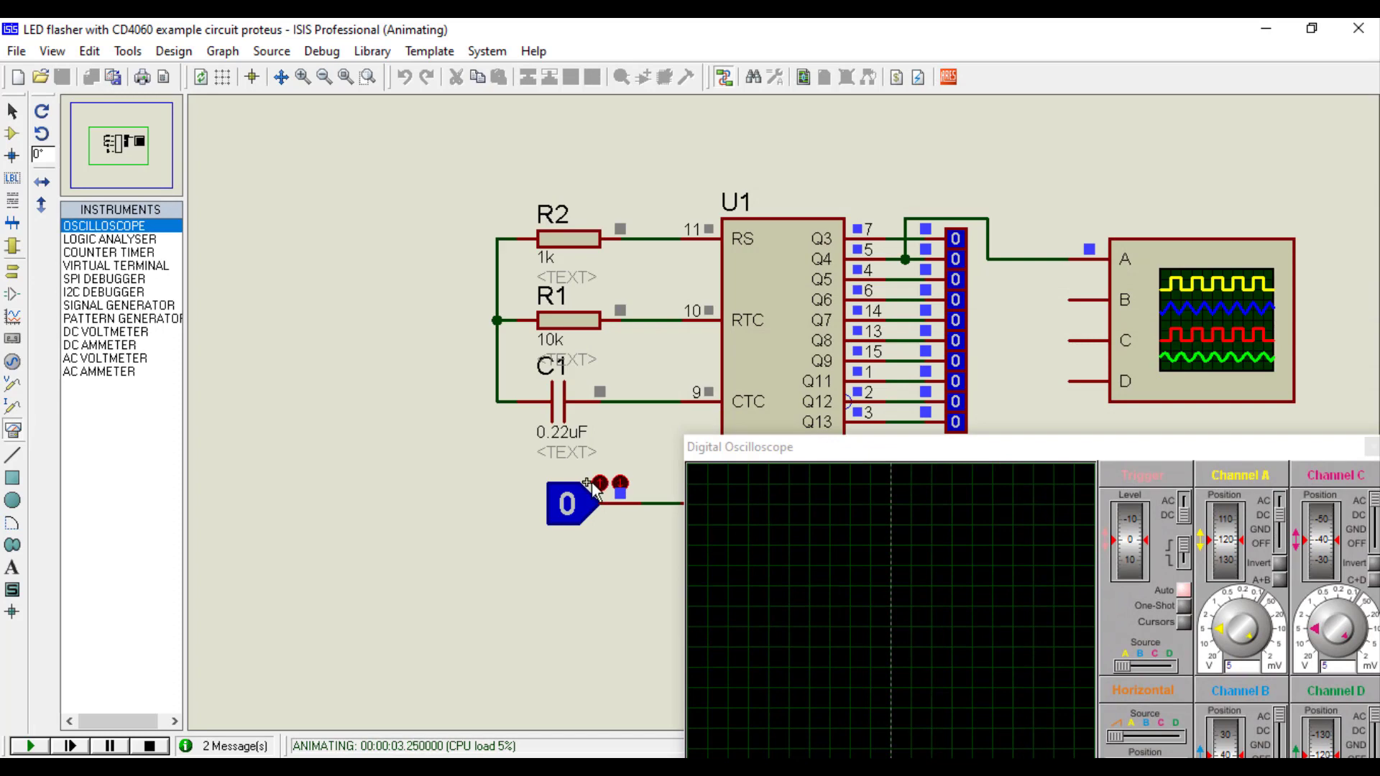
left_click(620, 481)
left_click(619, 482)
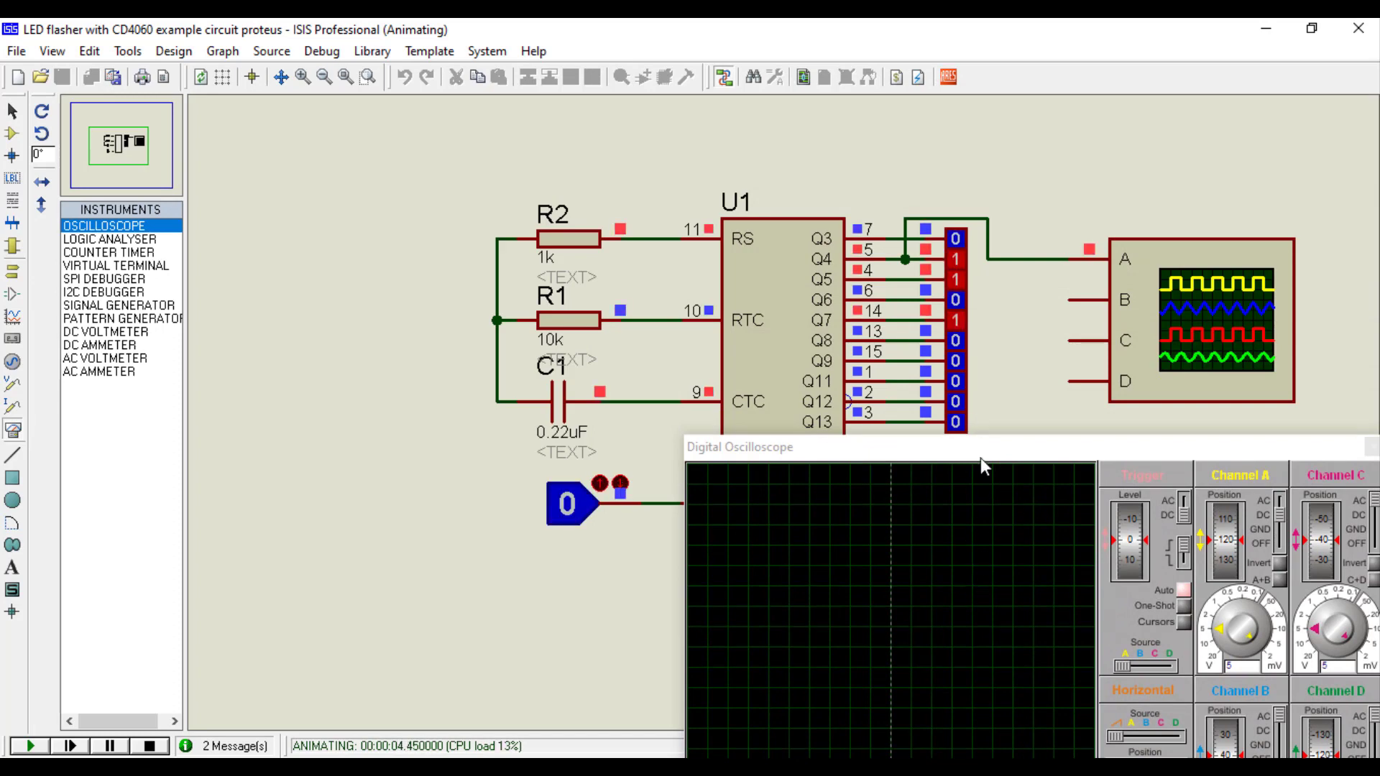
left_click_drag(971, 448, 592, 253)
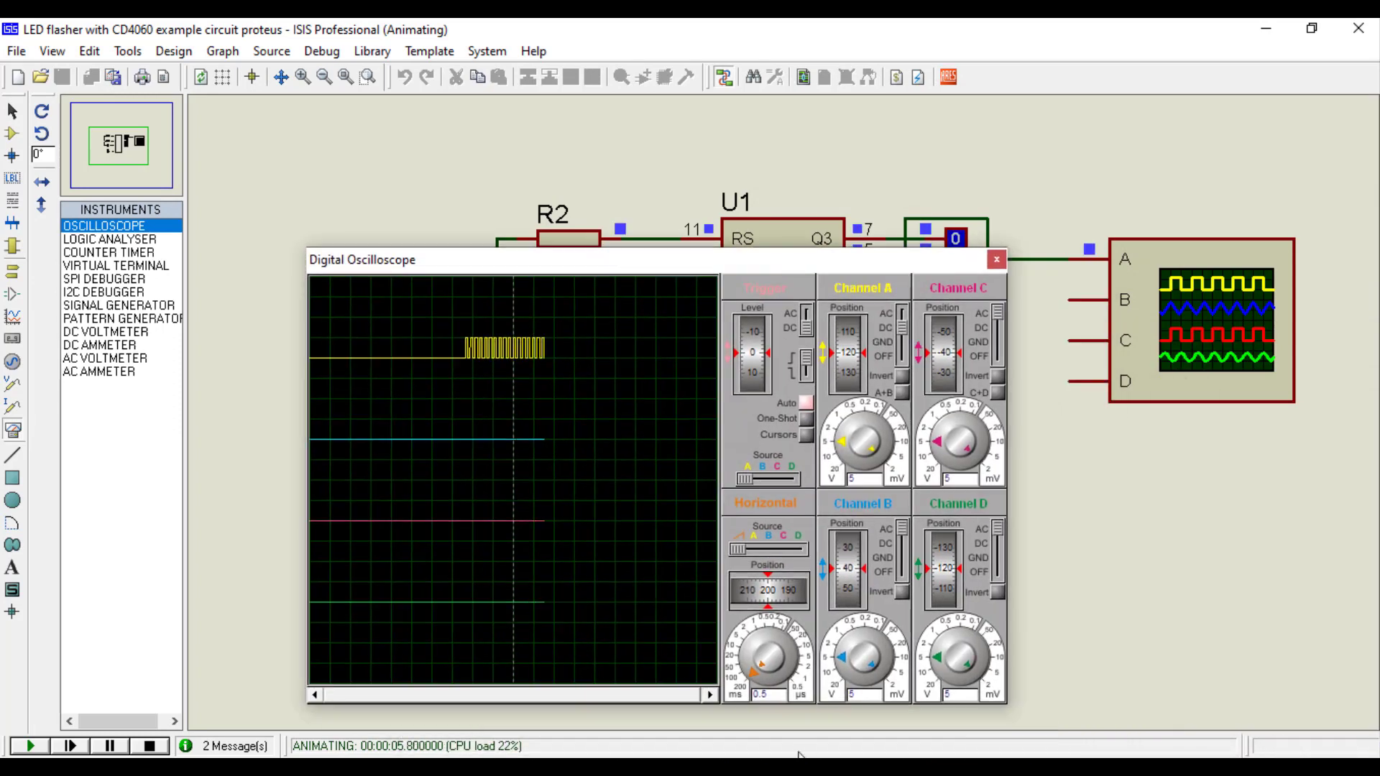
left_click(757, 658)
left_click_drag(757, 658, 752, 667)
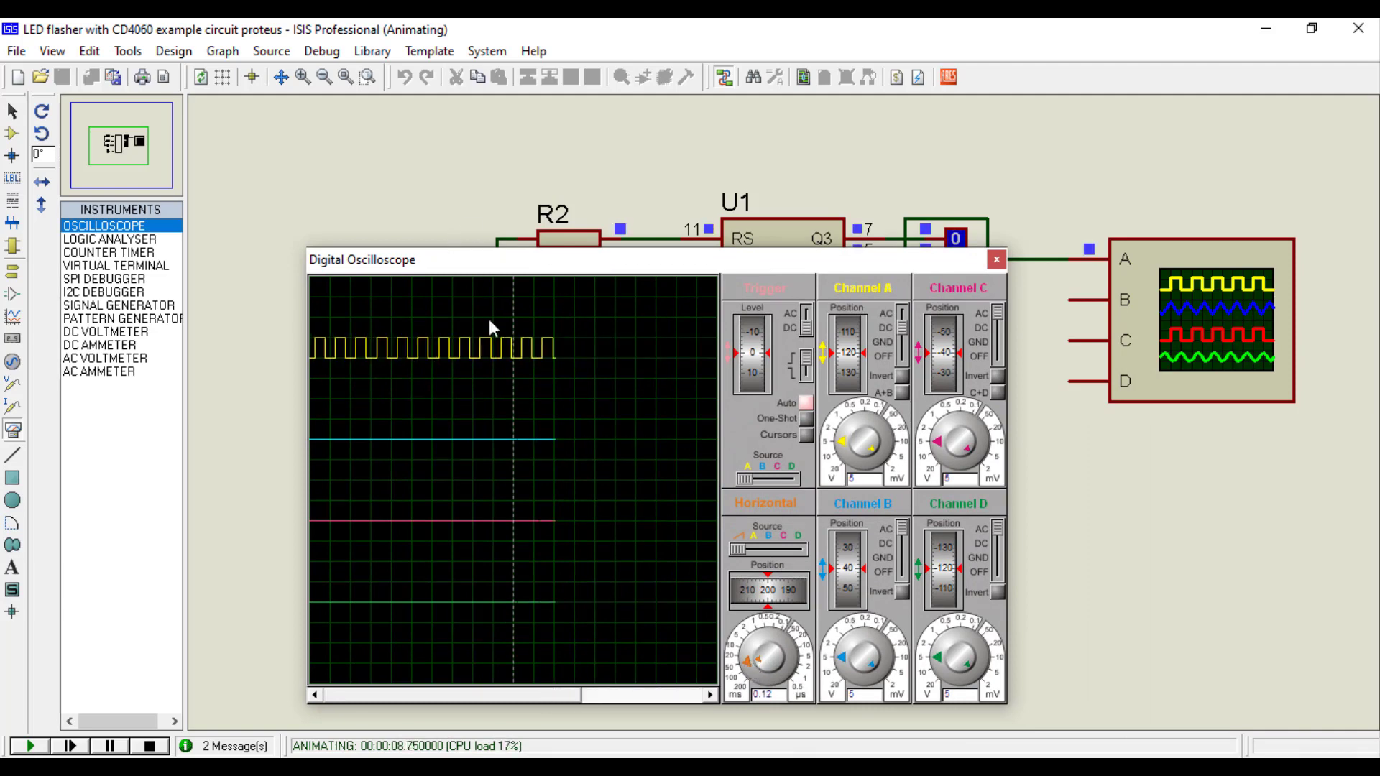
left_click(747, 655)
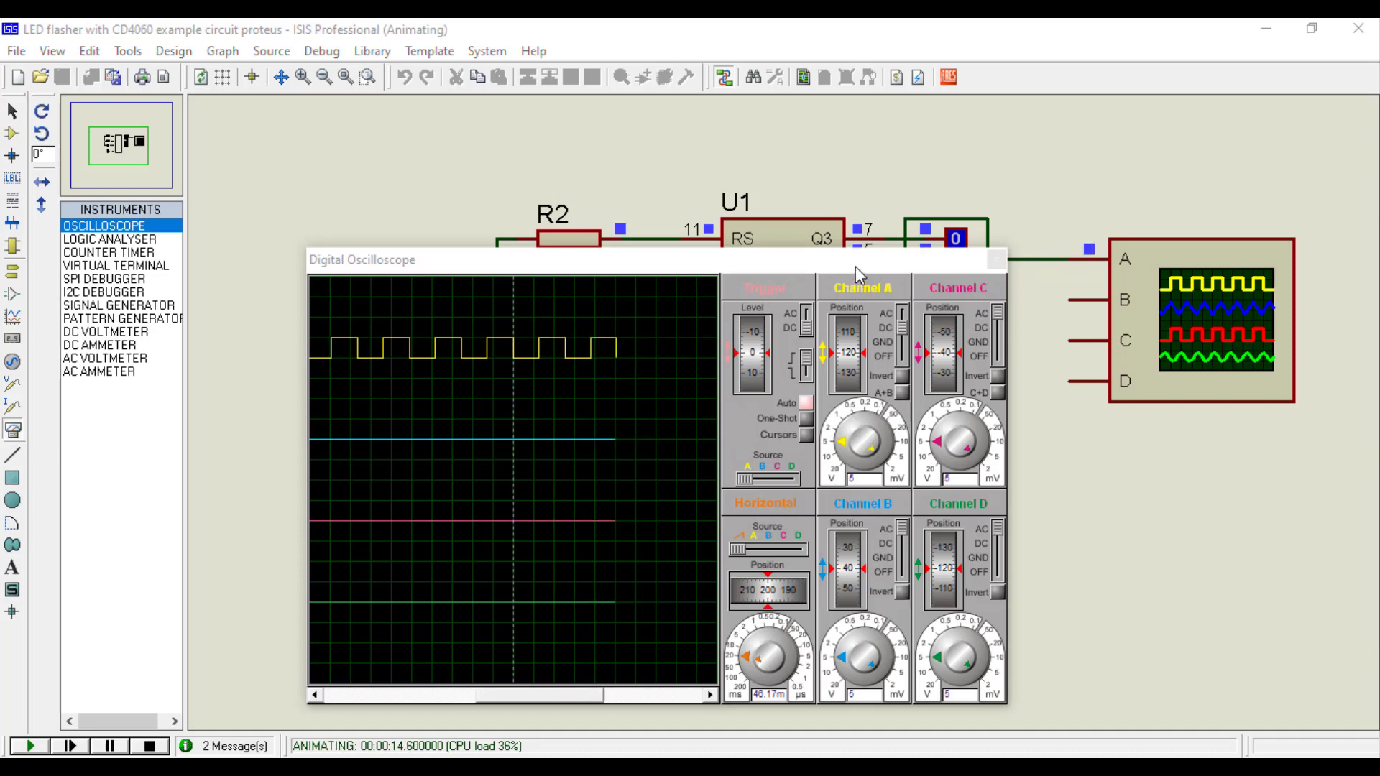
Drag the Digital Oscilloscope window down and right, below the circuit
left_click_drag(855, 265, 1107, 478)
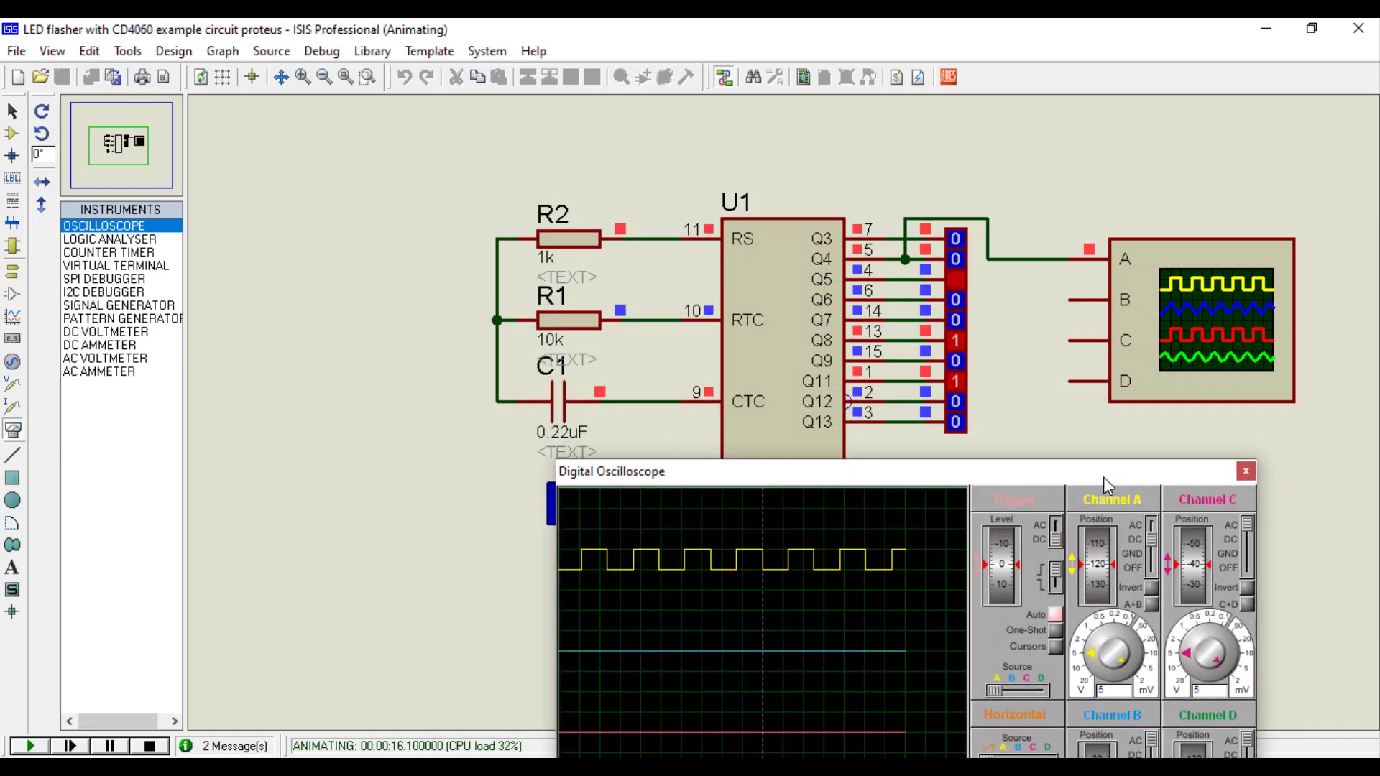